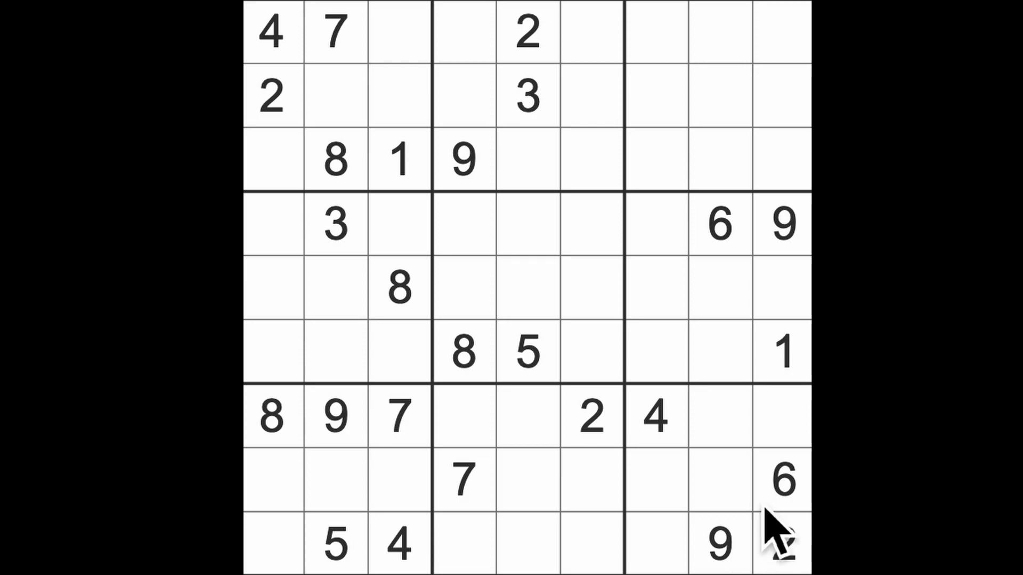
# Place a 6 in the bottom-left cell, R9C1, after checking row 8.
pyautogui.click(783, 479)
pyautogui.moveTo(783, 480)
pyautogui.mouseDown()
pyautogui.moveTo(369, 523)
pyautogui.moveTo(287, 520)
pyautogui.mouseUp()
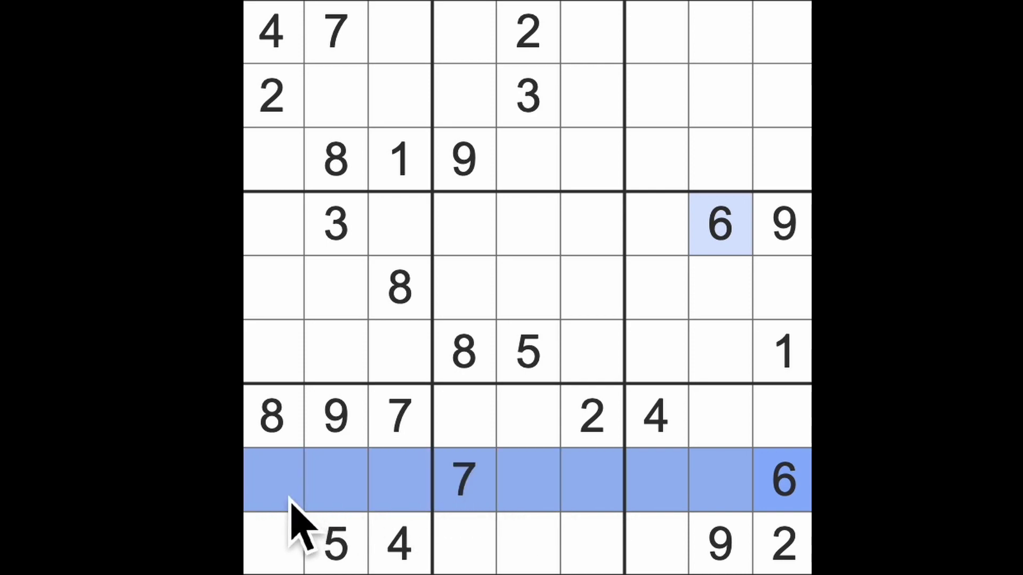
pyautogui.click(273, 543)
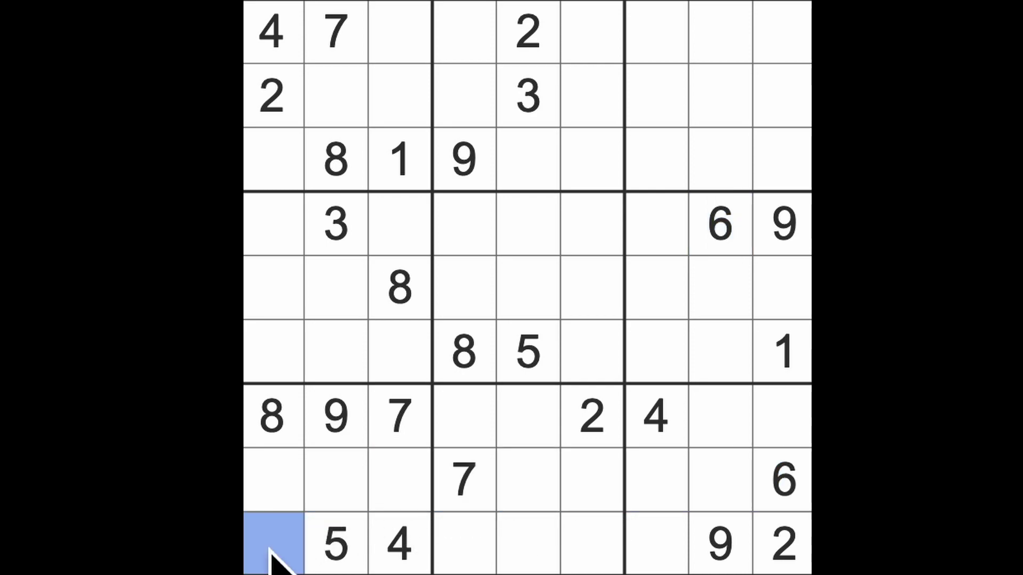
pyautogui.write('6')
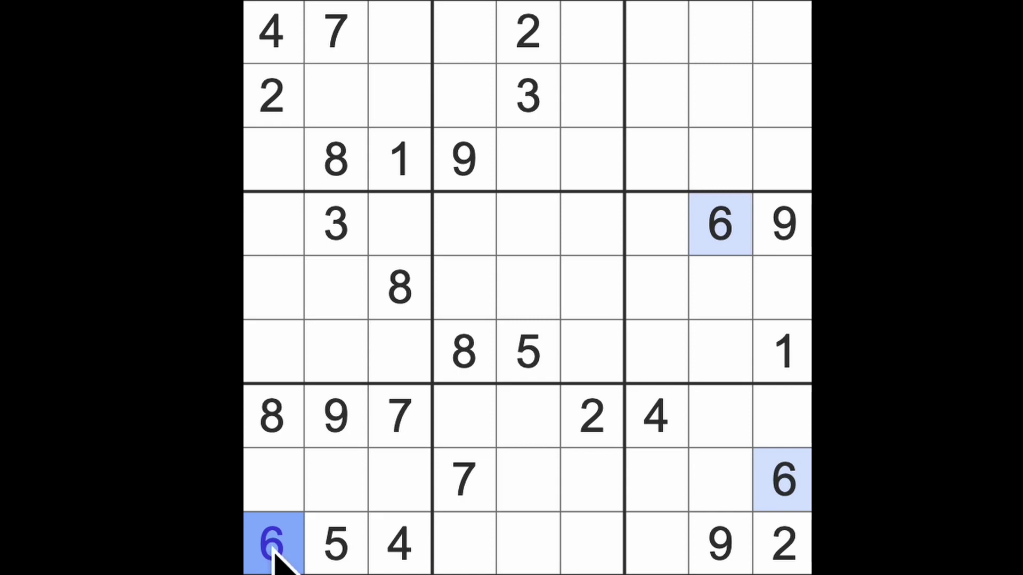
# Place 8s at R4C7 and R8C8 after scanning rows 5–7 and column 7.
pyautogui.moveTo(463, 363); pyautogui.dragTo(779, 383)
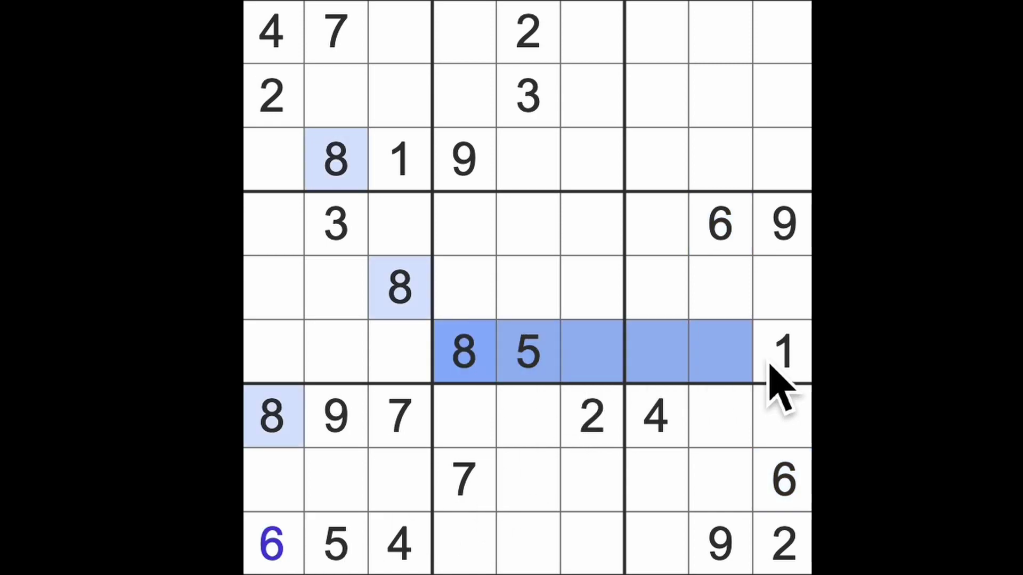
pyautogui.keyDown('ctrl'); pyautogui.moveTo(399, 288); pyautogui.dragTo(591, 288); pyautogui.keyUp('ctrl')
pyautogui.moveTo(655, 288); pyautogui.dragTo(783, 288)
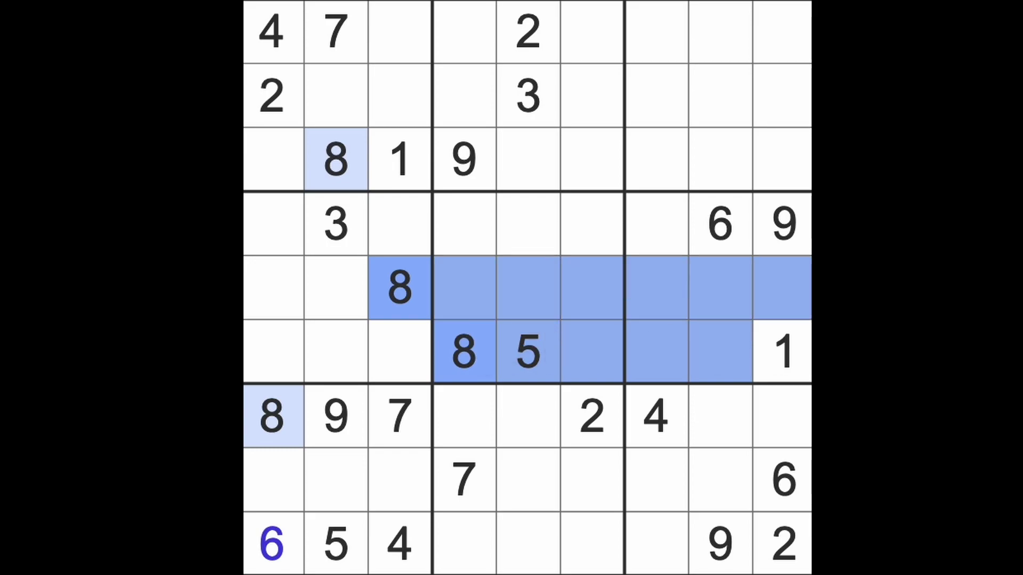
pyautogui.click(656, 223)
pyautogui.write('8')
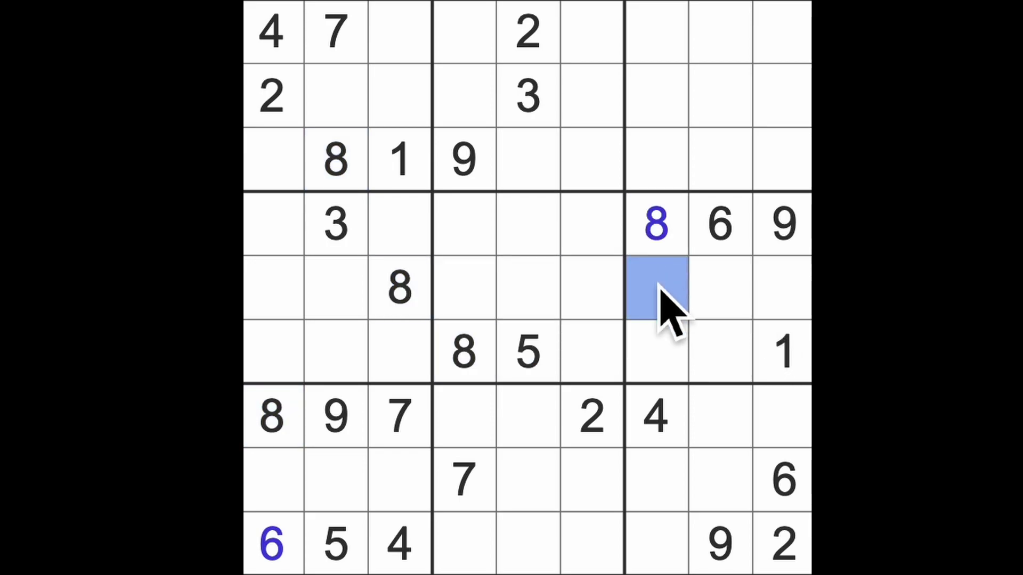
pyautogui.moveTo(655, 288); pyautogui.dragTo(655, 543)
pyautogui.moveTo(272, 416); pyautogui.dragTo(719, 415)
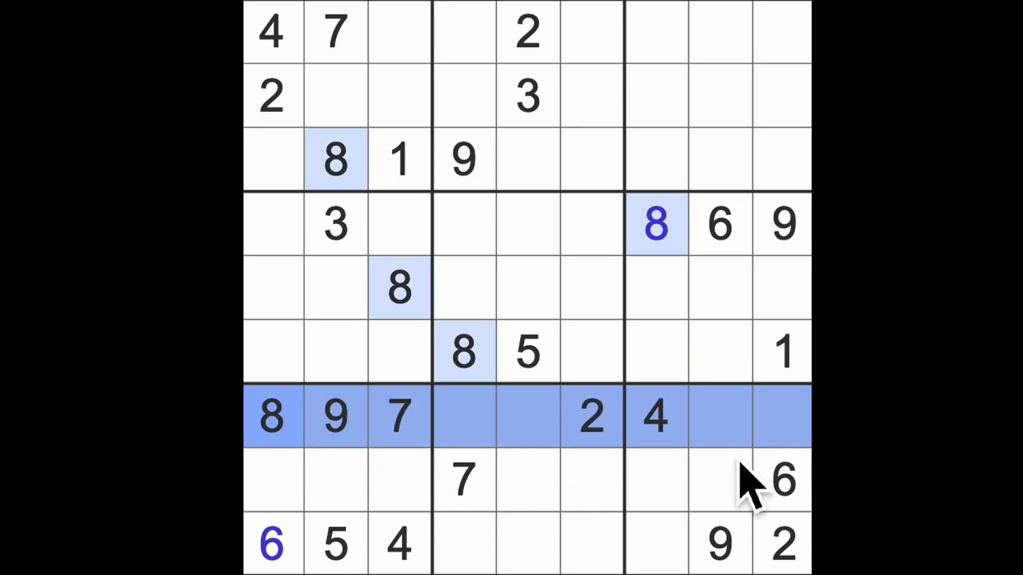
pyautogui.click(720, 480)
pyautogui.write('8')
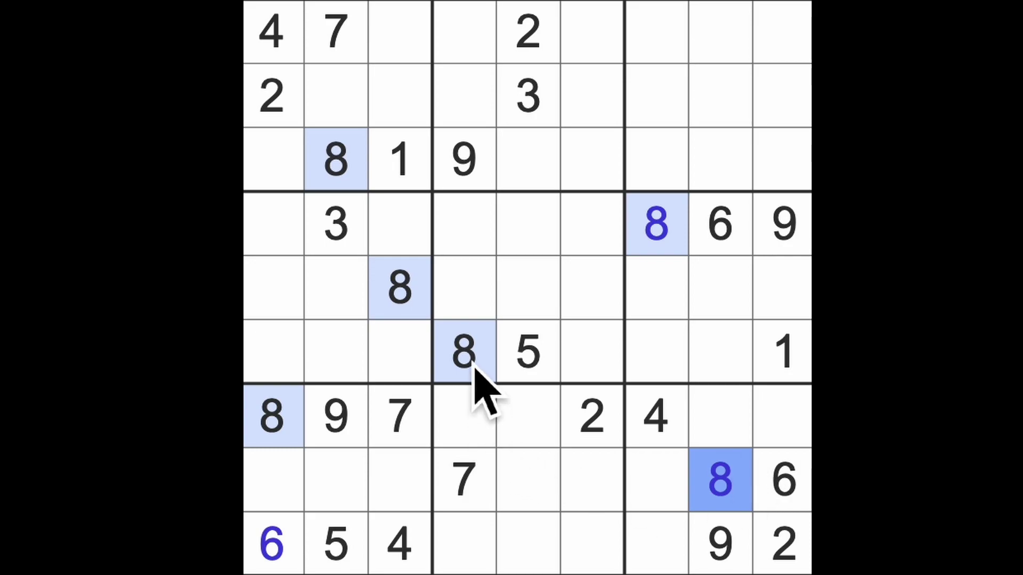
# Locate the bottom-middle box's 8 and enter it at R9C5.
pyautogui.moveTo(464, 352); pyautogui.dragTo(464, 32)
pyautogui.moveTo(336, 159)
pyautogui.mouseDown()
pyautogui.moveTo(591, 159)
pyautogui.moveTo(591, 32)
pyautogui.mouseUp()
pyautogui.moveTo(591, 159); pyautogui.dragTo(591, 551)
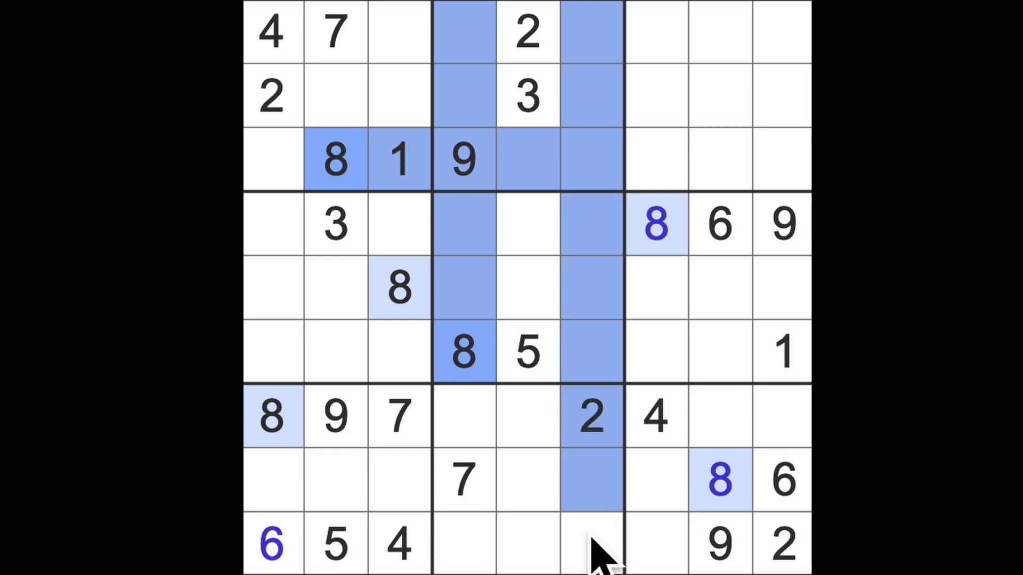
pyautogui.moveTo(479, 384); pyautogui.dragTo(463, 551)
pyautogui.moveTo(272, 416); pyautogui.dragTo(400, 416)
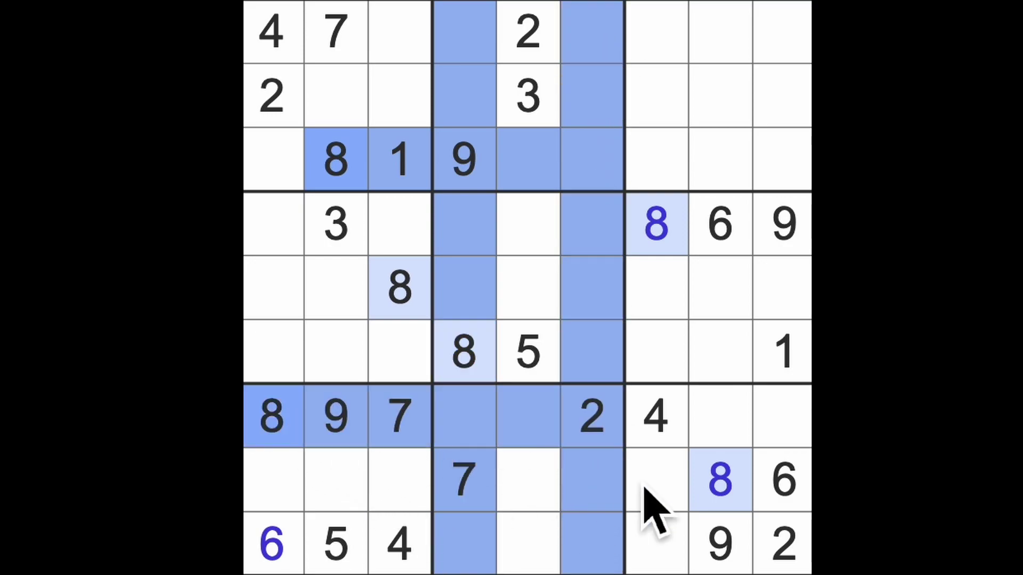
pyautogui.moveTo(655, 479); pyautogui.dragTo(655, 479)
pyautogui.moveTo(527, 416); pyautogui.dragTo(528, 544)
pyautogui.click(532, 544)
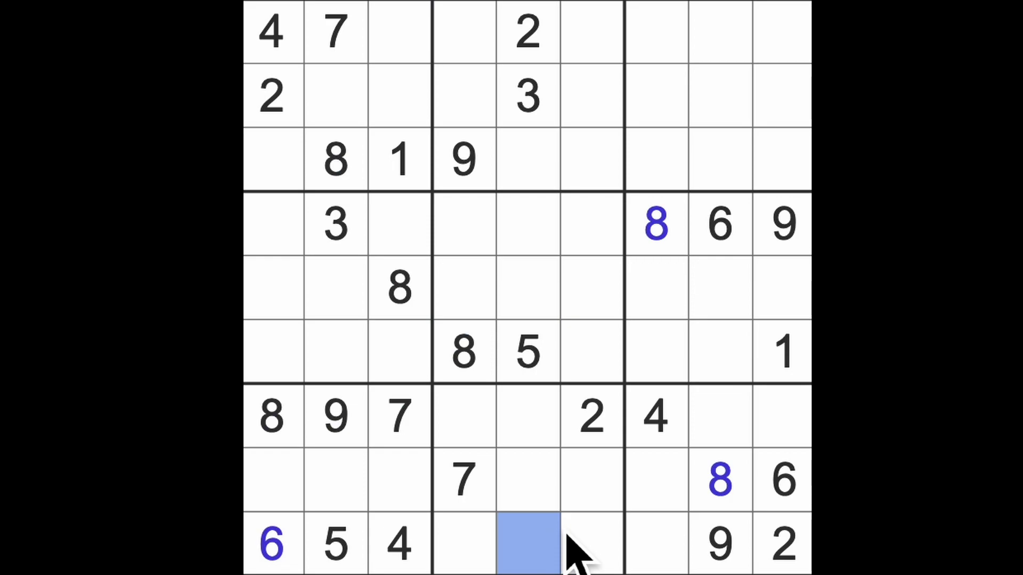
pyautogui.press('8')
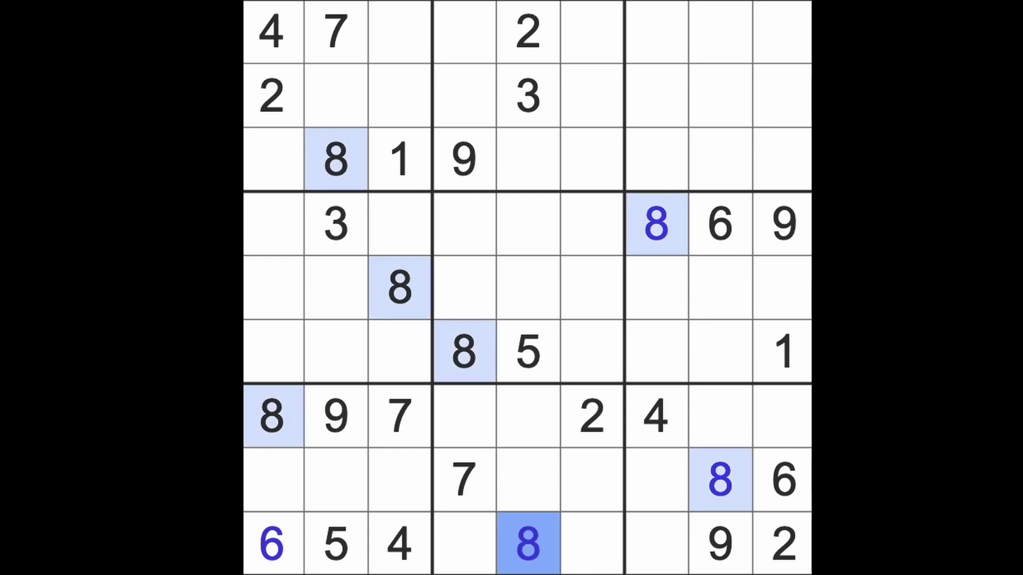
# Enter 7 at R9C7 in the bottom row.
pyautogui.click(464, 480)
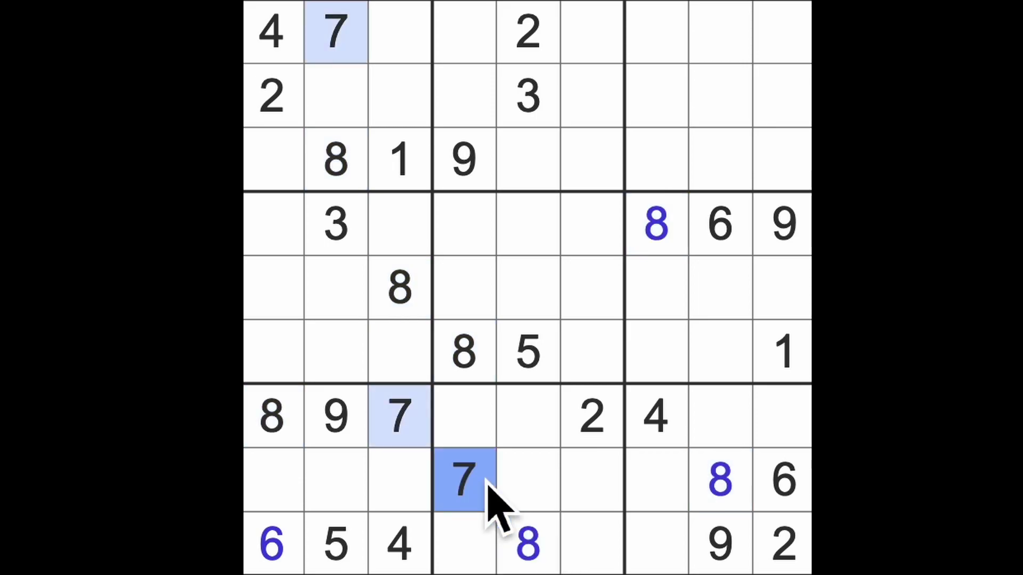
pyautogui.click(464, 543)
pyautogui.click(591, 543)
pyautogui.click(655, 544)
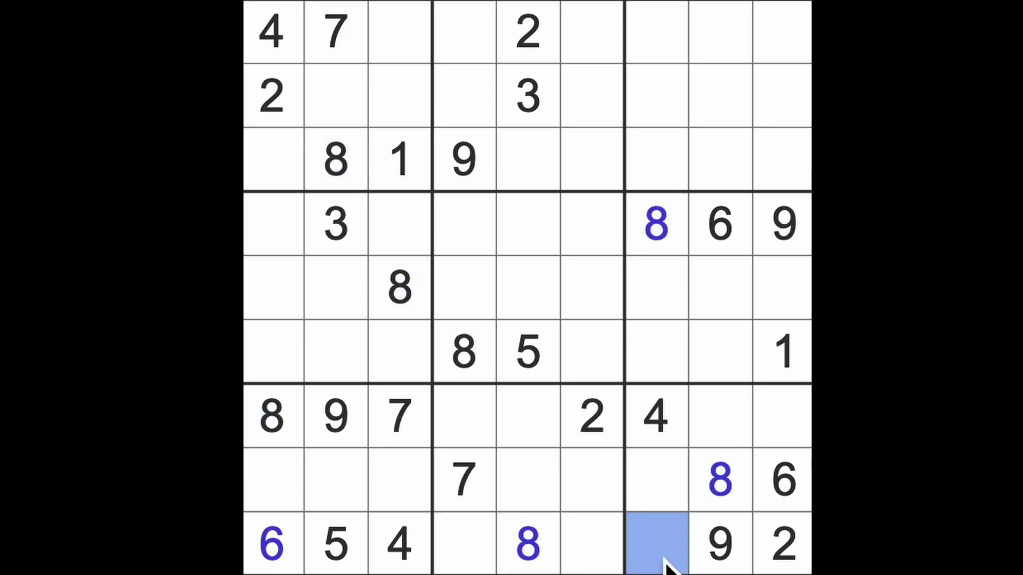
pyautogui.press('7')
# Enter 1 at R7C8 after checking row 8.
pyautogui.click(591, 544)
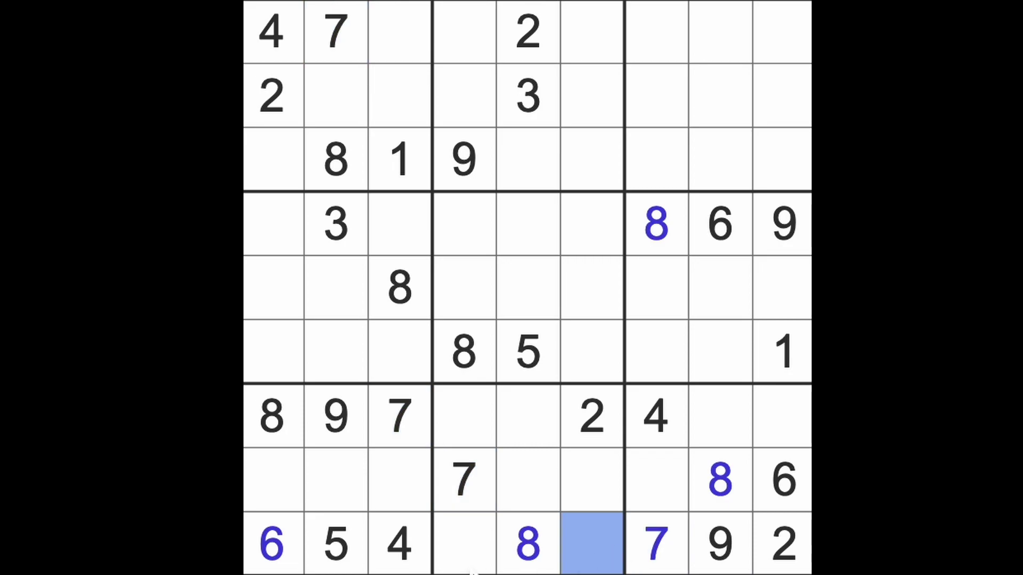
pyautogui.keyDown('ctrl'); pyautogui.click(465, 543); pyautogui.keyUp('ctrl')
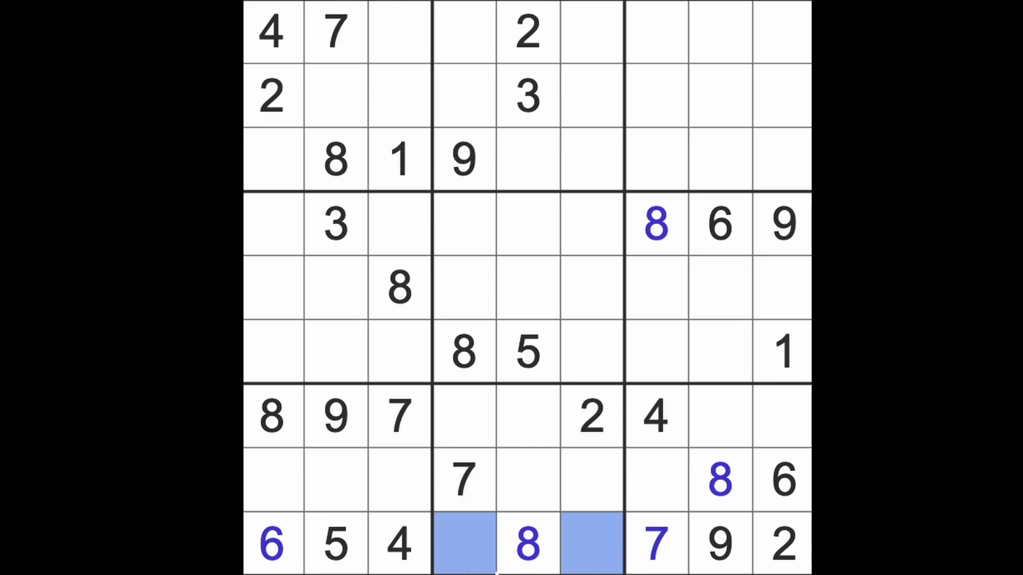
pyautogui.moveTo(271, 480); pyautogui.dragTo(783, 479)
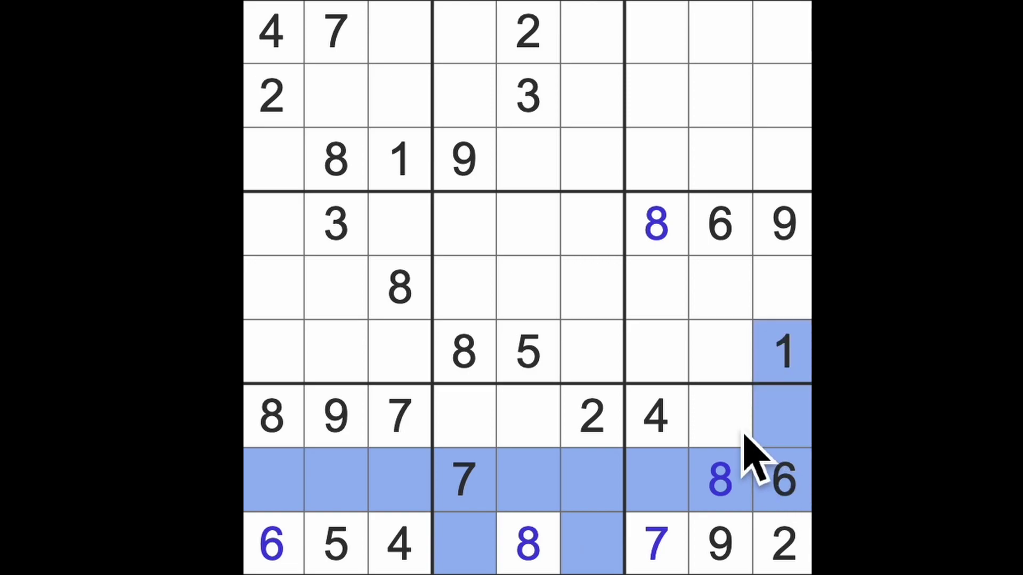
pyautogui.click(720, 415)
pyautogui.press('1')
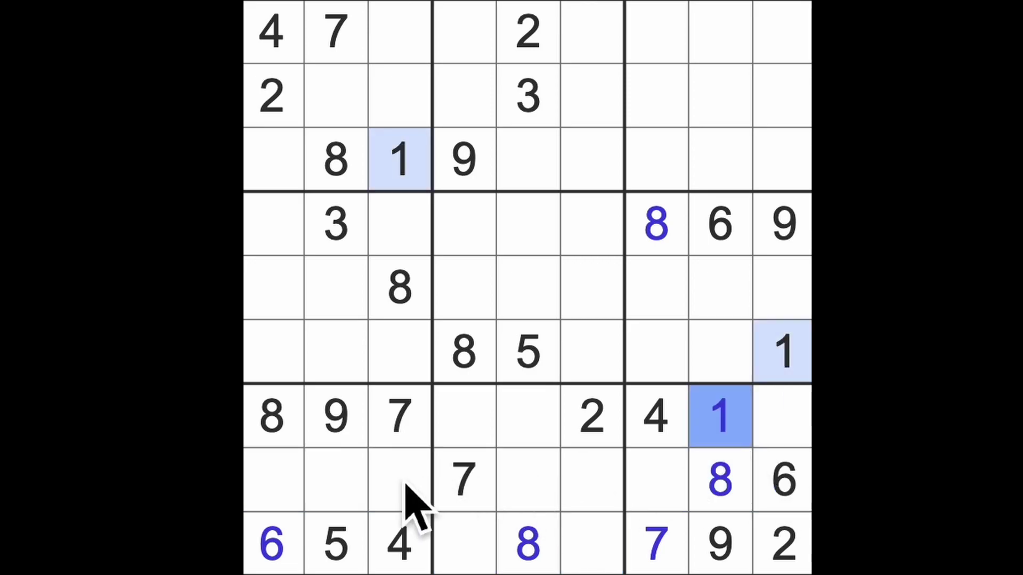
# Enter 3 at R7C9 and 5 at R8C7.
pyautogui.moveTo(276, 484); pyautogui.dragTo(340, 484)
pyautogui.moveTo(408, 483); pyautogui.dragTo(751, 484)
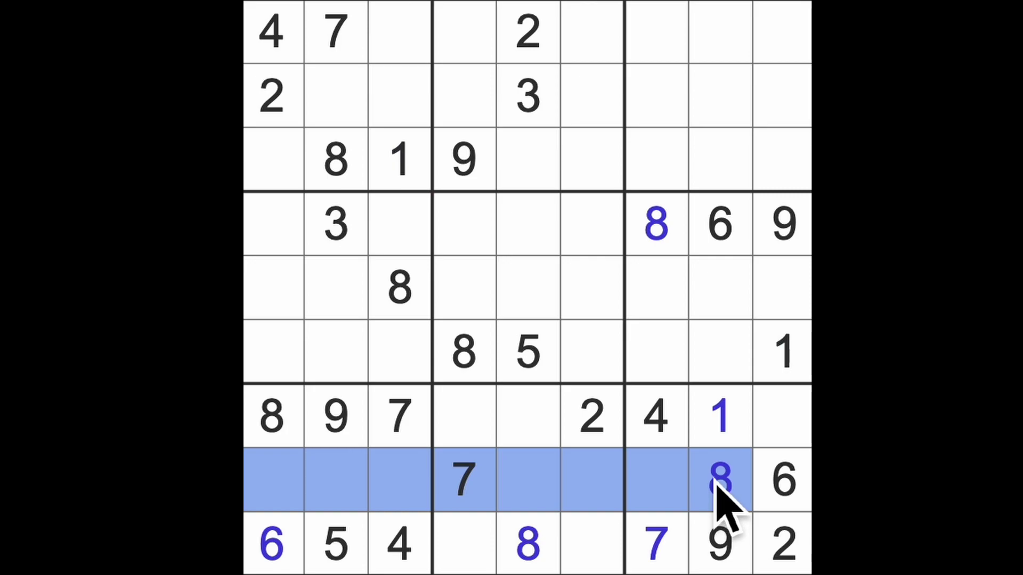
pyautogui.click(782, 415)
pyautogui.press('3')
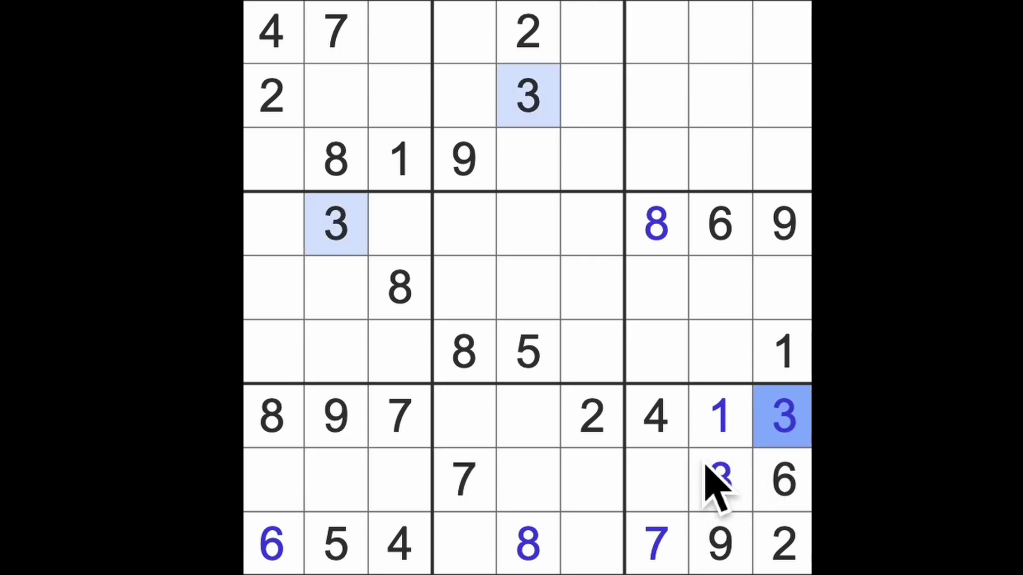
pyautogui.click(657, 480)
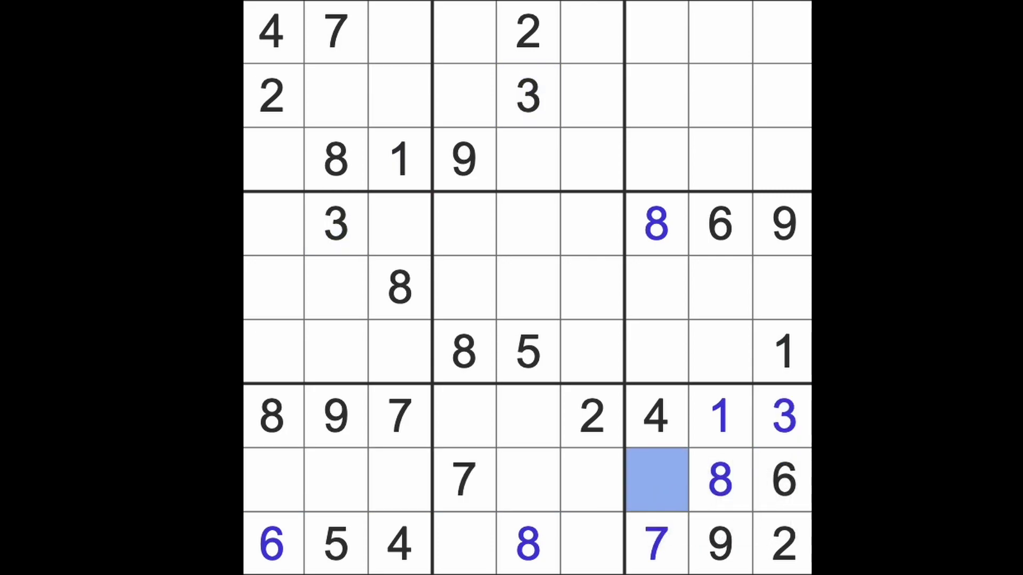
pyautogui.press('5')
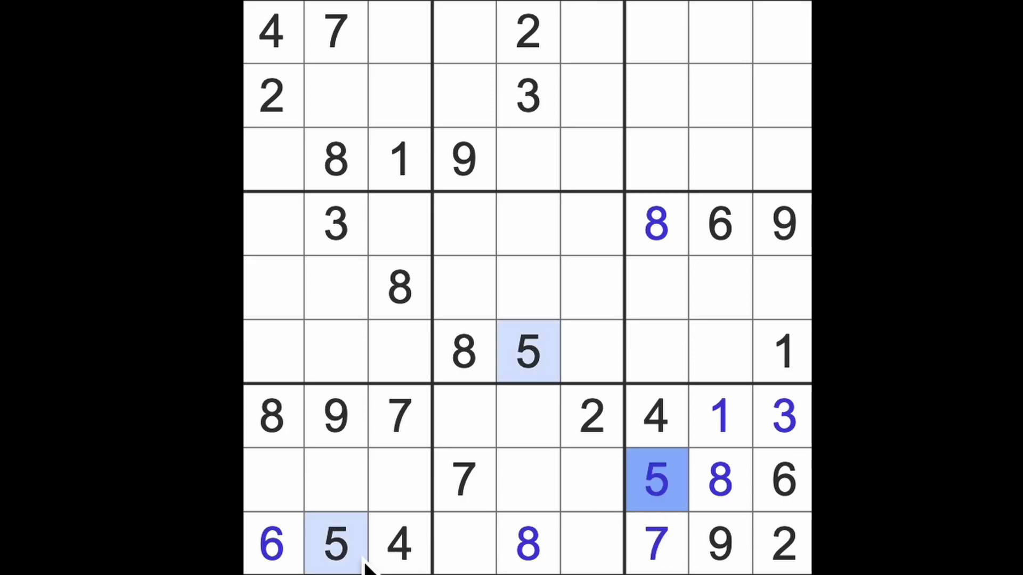
# Enter 5 at R7C4 and 6 at R7C5.
pyautogui.moveTo(336, 551); pyautogui.dragTo(639, 551)
pyautogui.click(591, 484)
pyautogui.click(528, 424)
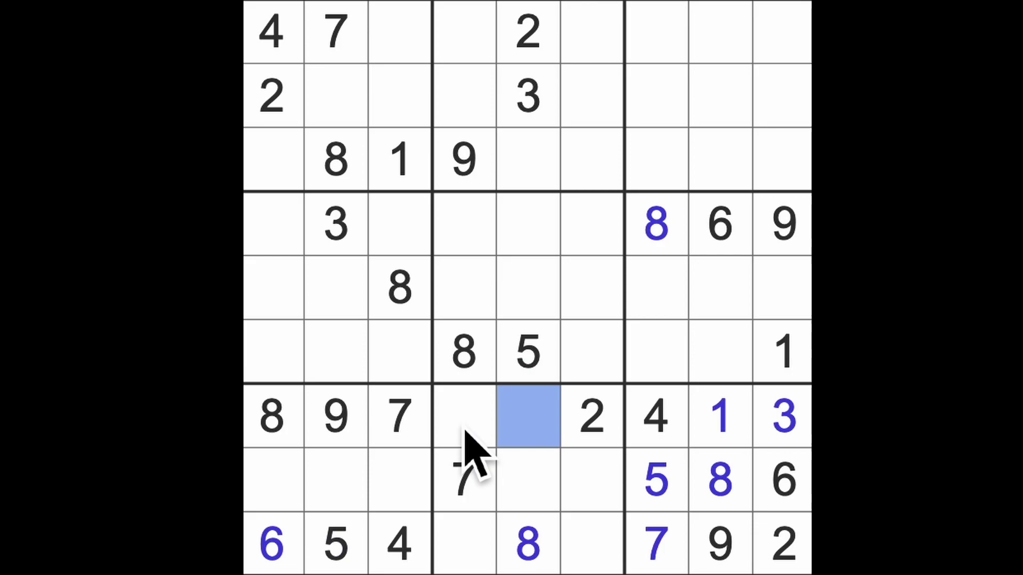
pyautogui.click(468, 419)
pyautogui.press('5')
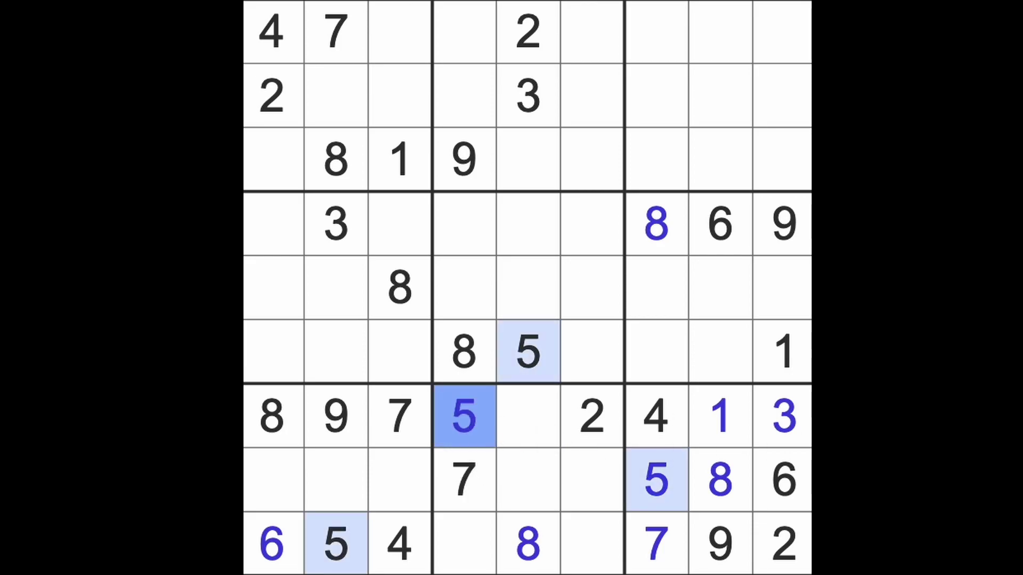
pyautogui.click(543, 436)
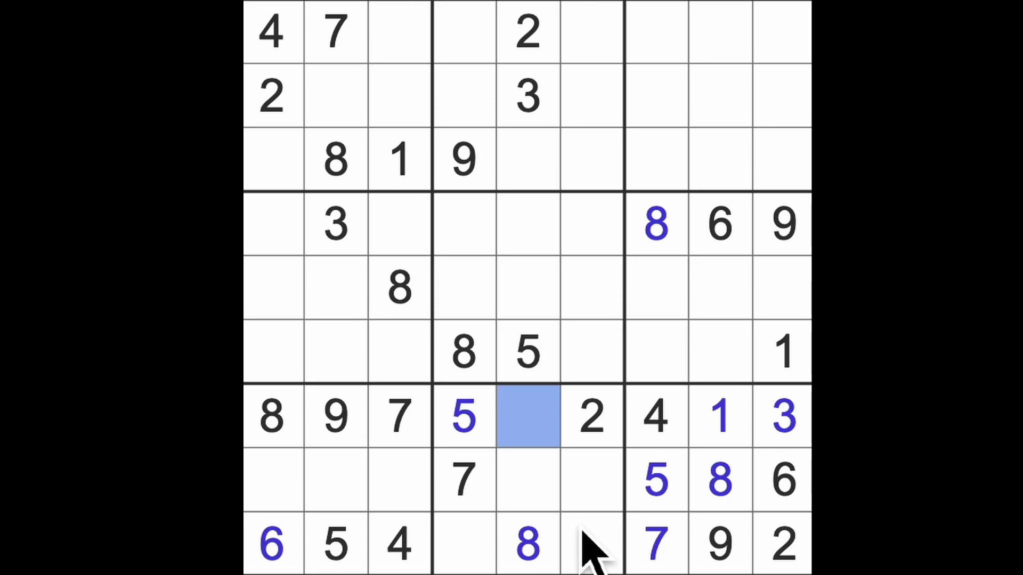
pyautogui.press('6')
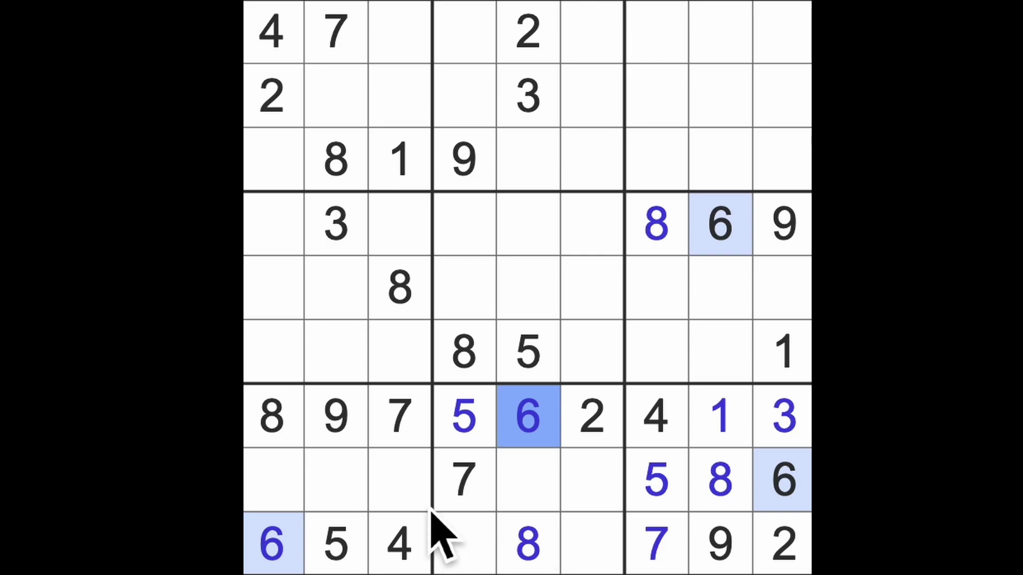
pyautogui.moveTo(399, 479); pyautogui.dragTo(272, 479)
pyautogui.click(400, 161)
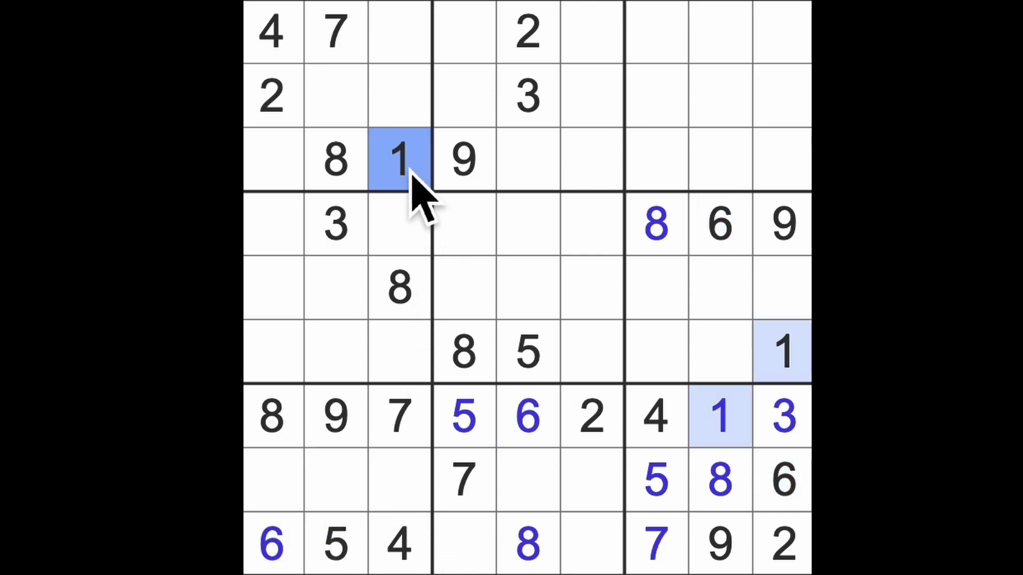
pyautogui.click(272, 100)
pyautogui.click(336, 224)
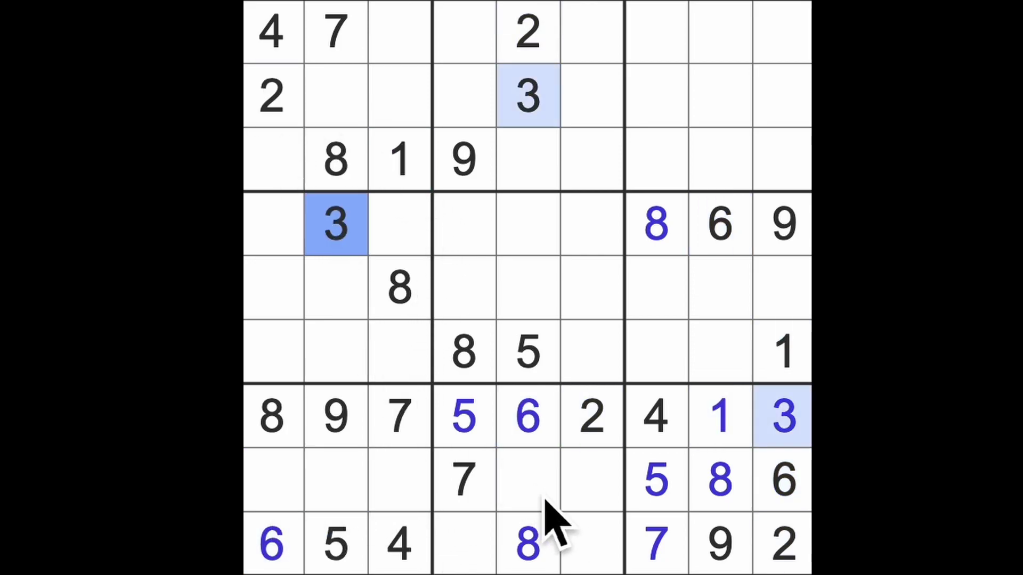
pyautogui.click(466, 544)
pyautogui.click(592, 544)
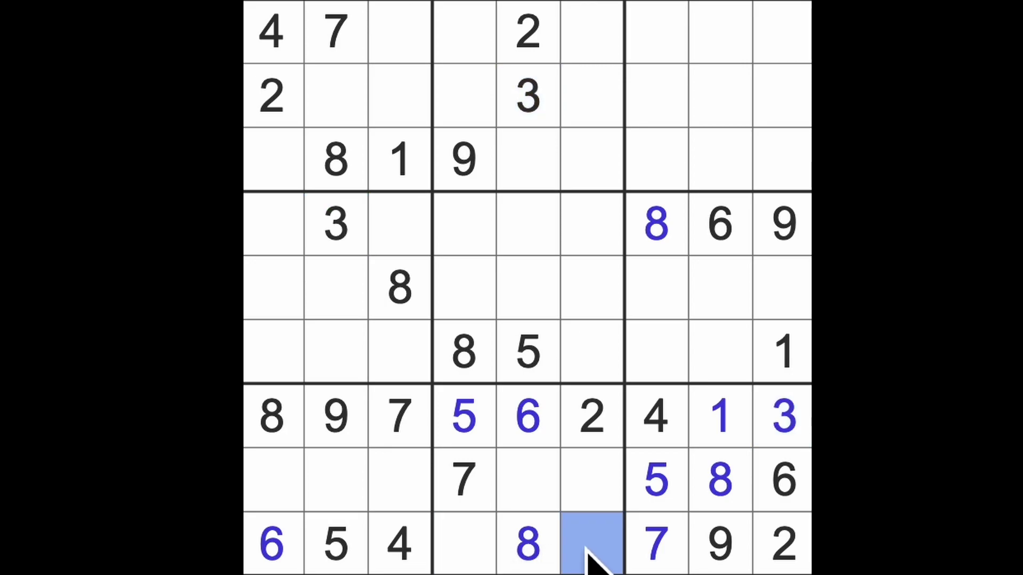
pyautogui.keyDown('ctrl'); pyautogui.click(467, 543); pyautogui.keyUp('ctrl')
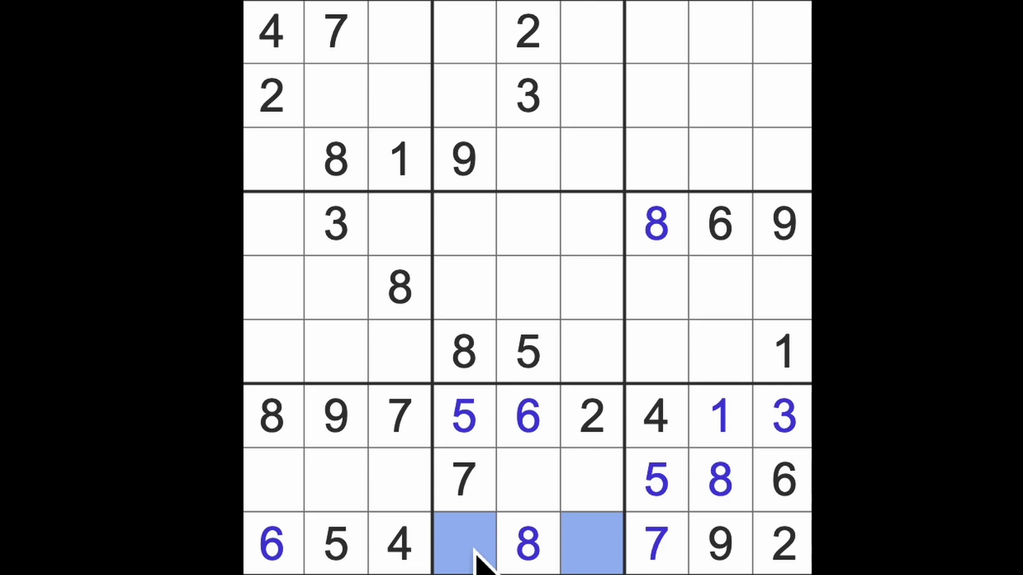
pyautogui.click(560, 479)
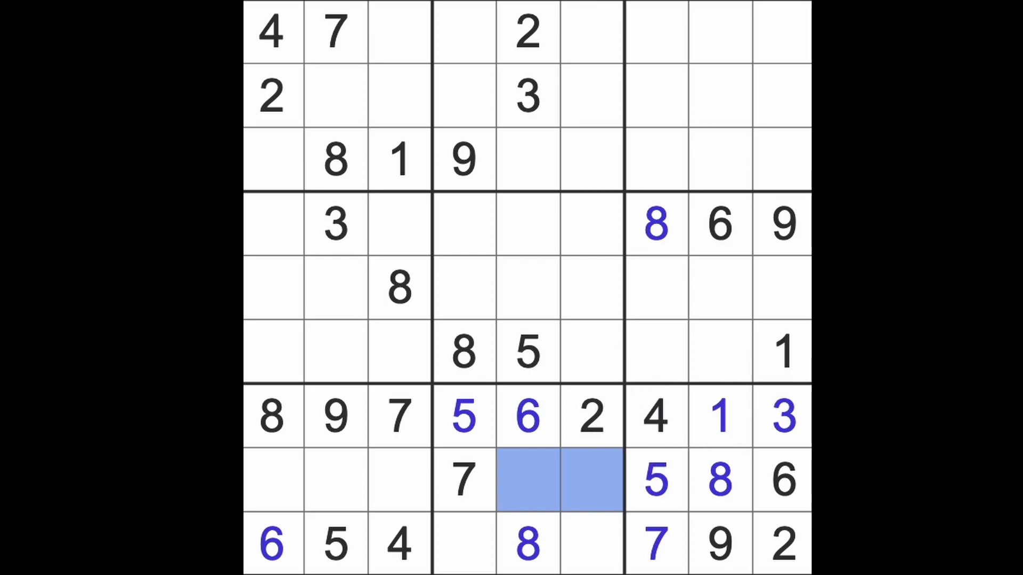
pyautogui.press('Escape')
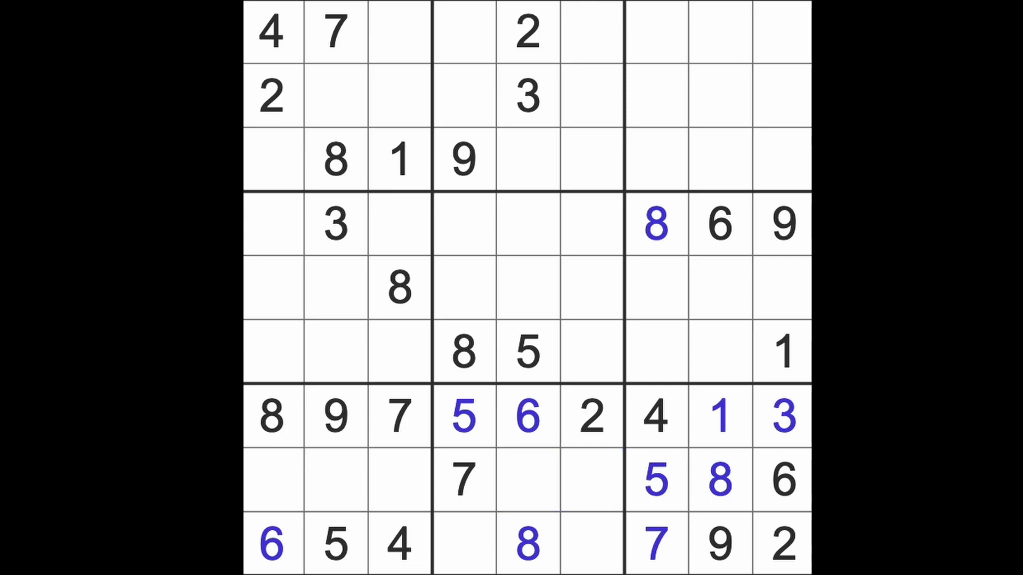
# Highlight the placed 1s and 9s and scan row 3's empty cells.
pyautogui.click(783, 351)
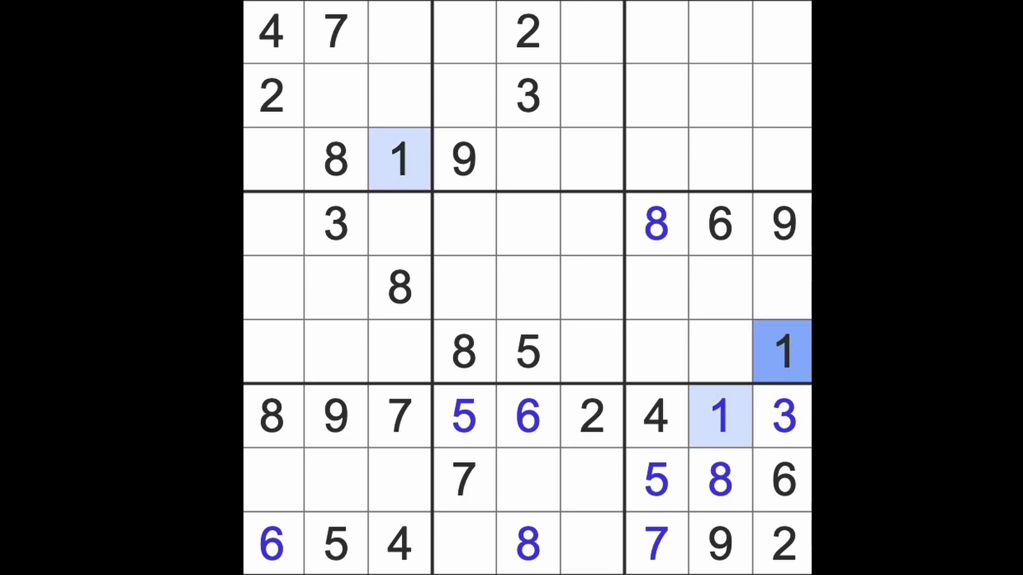
pyautogui.click(720, 545)
pyautogui.click(783, 226)
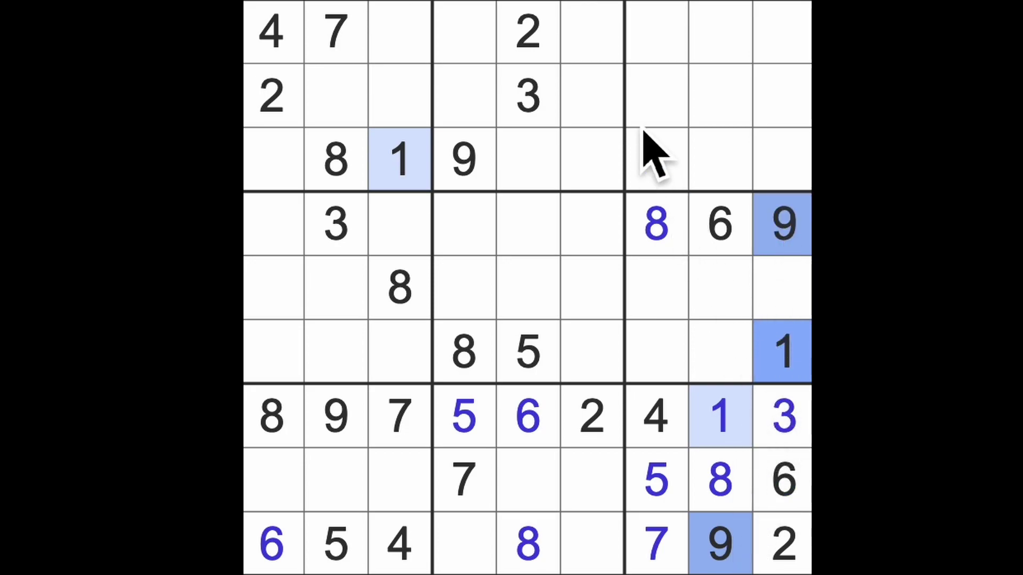
pyautogui.moveTo(400, 159); pyautogui.dragTo(782, 160)
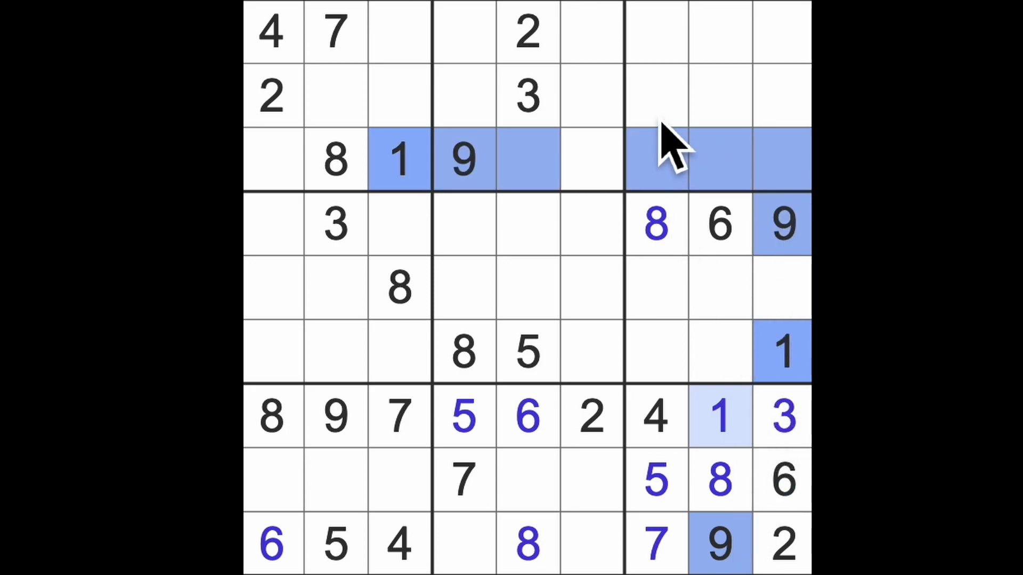
# Narrow the top-right box's 6 down to R3C7 and enter it.
pyautogui.moveTo(657, 33); pyautogui.dragTo(657, 96)
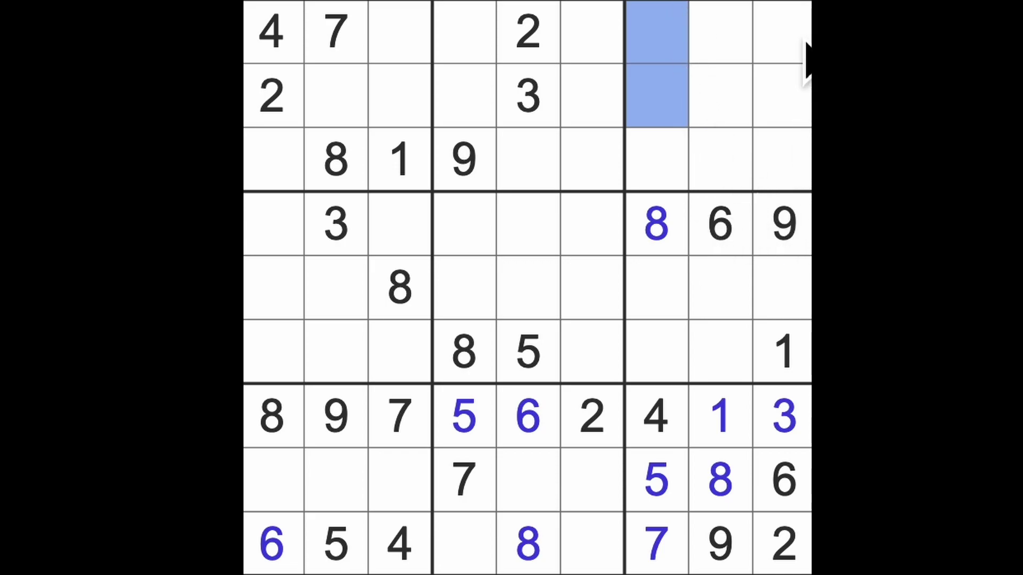
pyautogui.moveTo(784, 32); pyautogui.dragTo(783, 96)
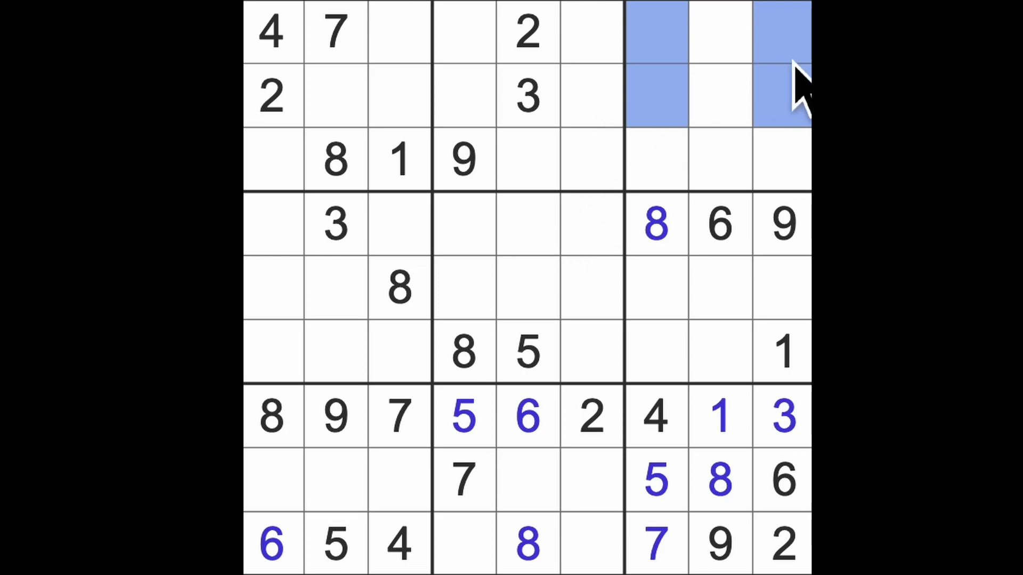
pyautogui.moveTo(595, 36); pyautogui.dragTo(596, 104)
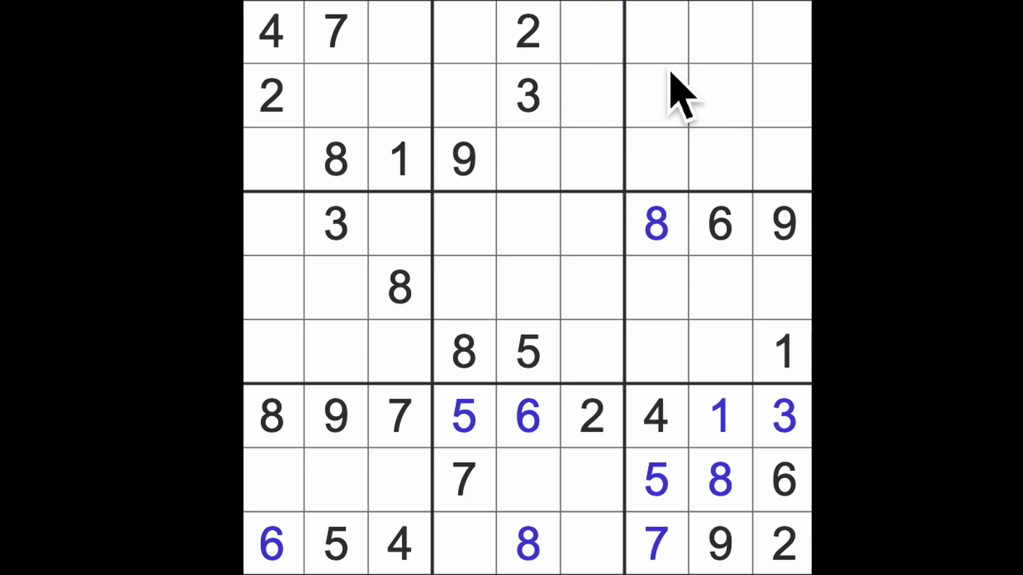
pyautogui.moveTo(658, 33); pyautogui.dragTo(656, 96)
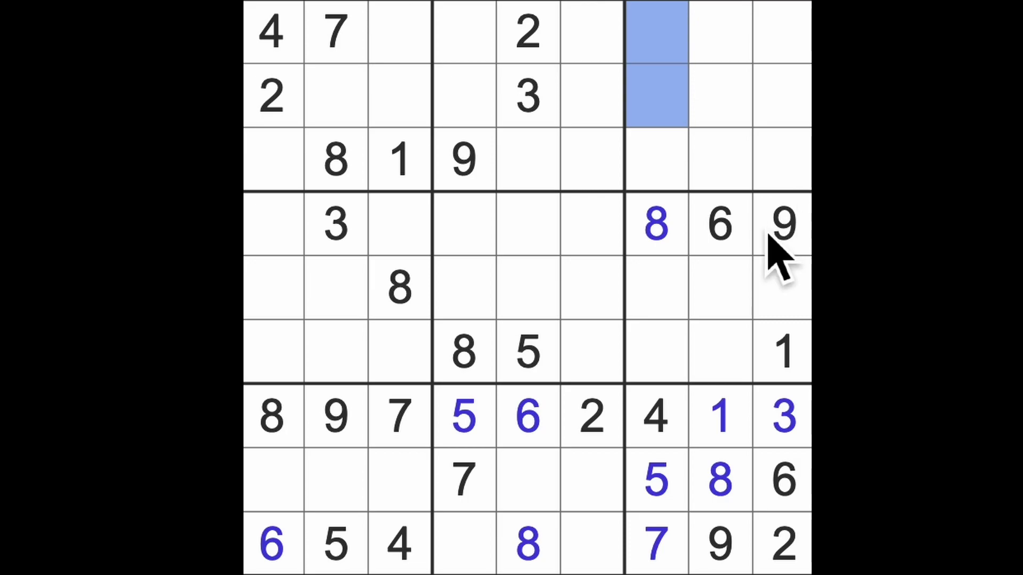
pyautogui.moveTo(720, 224); pyautogui.dragTo(719, 32)
pyautogui.moveTo(784, 479); pyautogui.dragTo(783, 32)
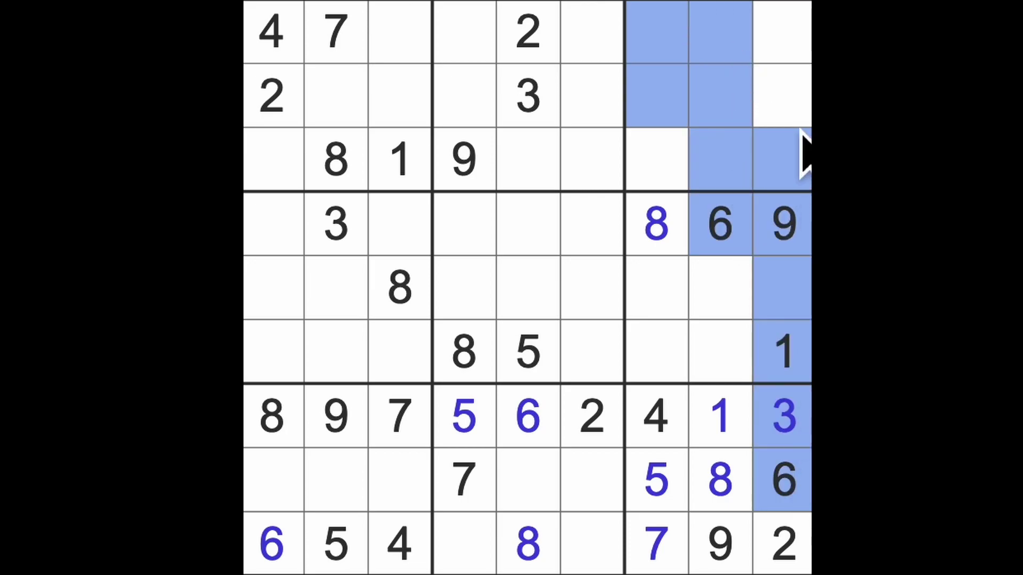
pyautogui.click(657, 160)
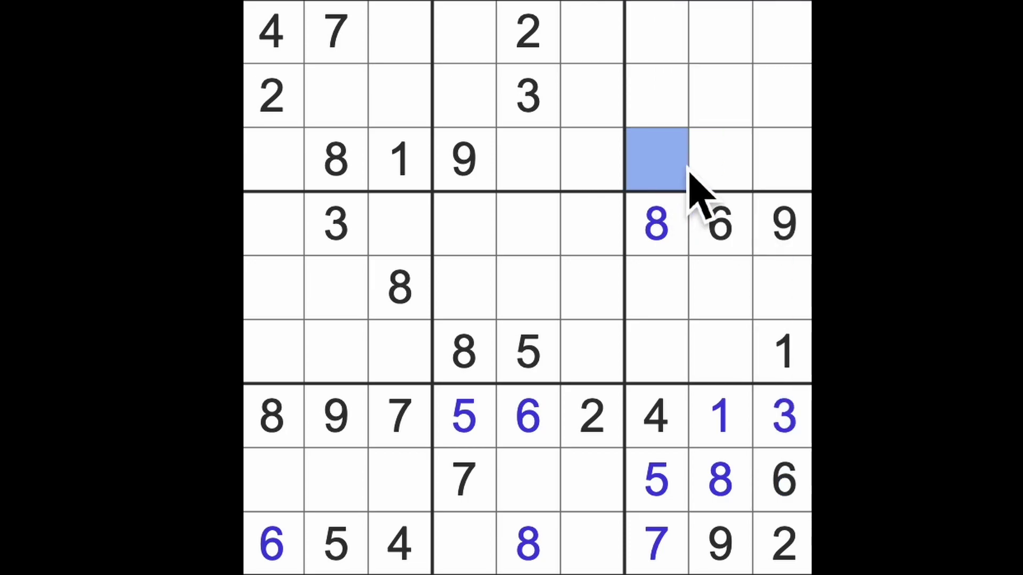
pyautogui.press('6')
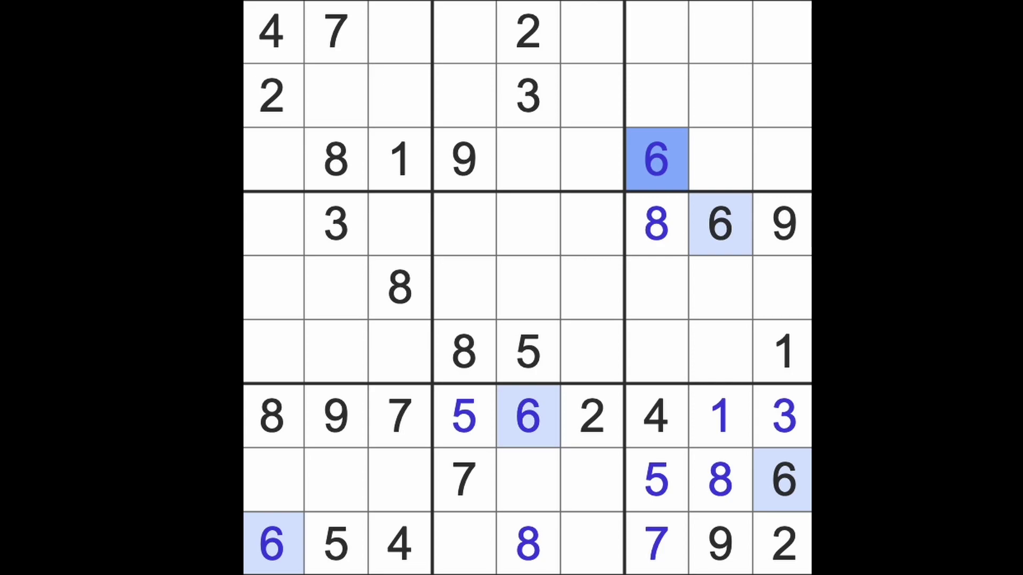
pyautogui.moveTo(657, 32); pyautogui.dragTo(657, 95)
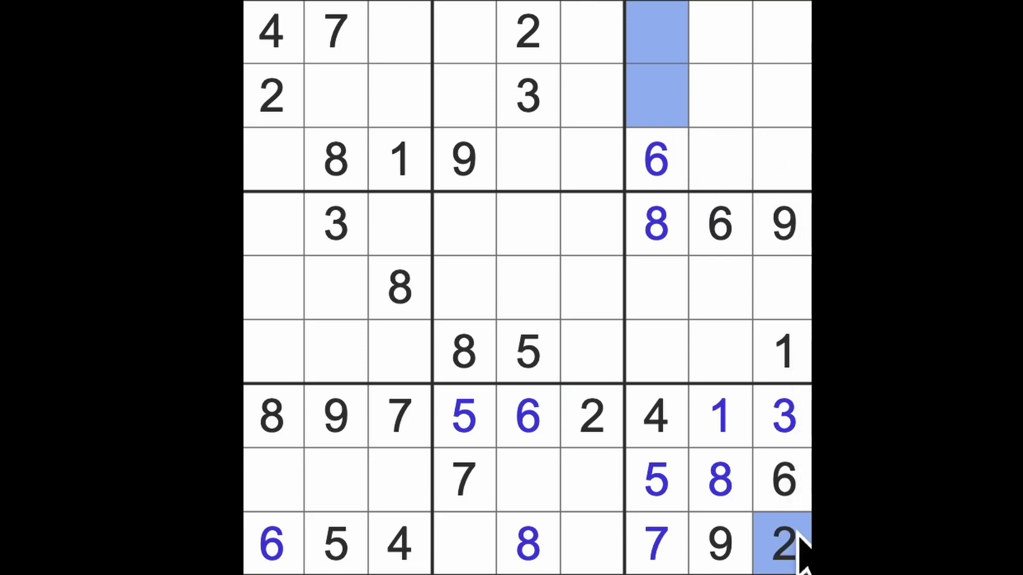
# Fill R3C8 and R1C8 with the top-right box's missing 2 and 3.
pyautogui.moveTo(783, 547); pyautogui.dragTo(783, 32)
pyautogui.keyDown('ctrl'); pyautogui.moveTo(527, 33); pyautogui.dragTo(719, 79); pyautogui.keyUp('ctrl')
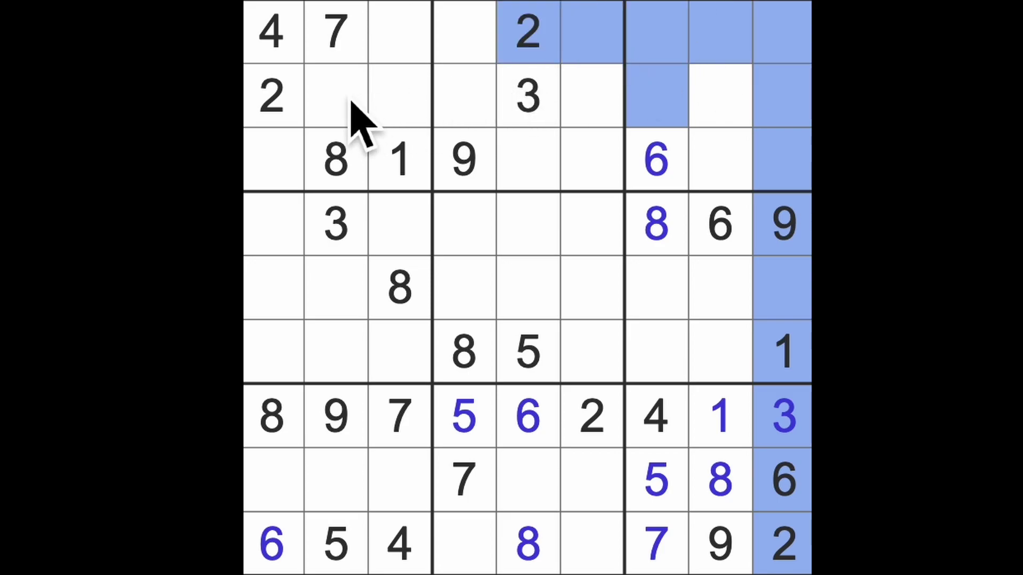
pyautogui.moveTo(335, 96); pyautogui.dragTo(719, 96)
pyautogui.click(721, 160)
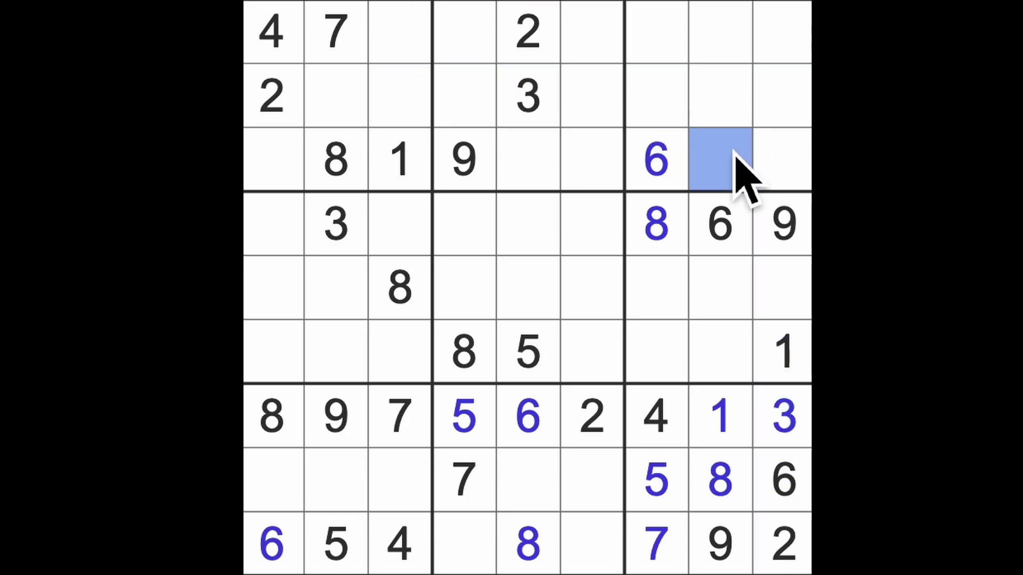
pyautogui.write('2')
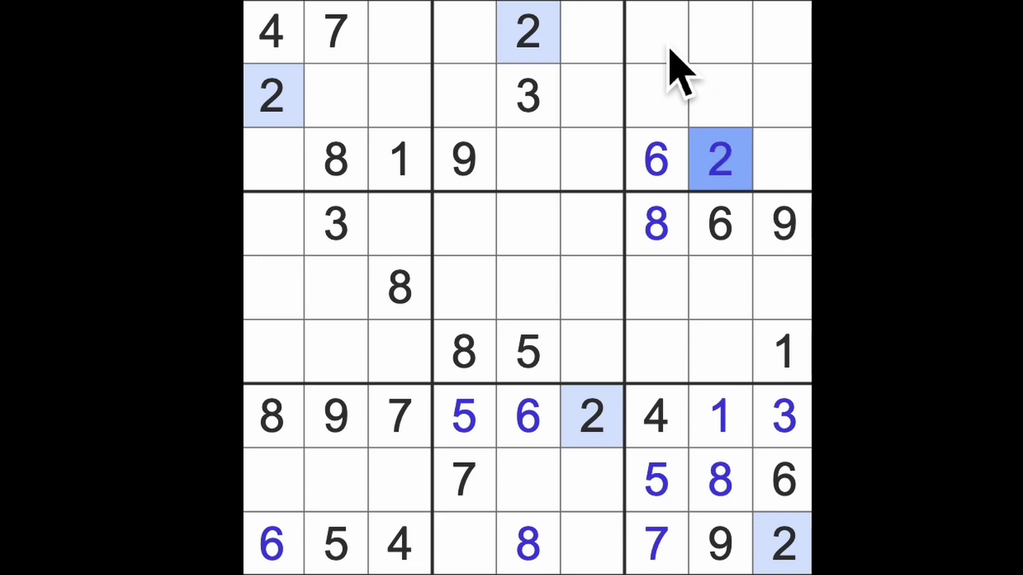
pyautogui.moveTo(655, 33); pyautogui.dragTo(655, 96)
pyautogui.moveTo(783, 416); pyautogui.dragTo(783, 32)
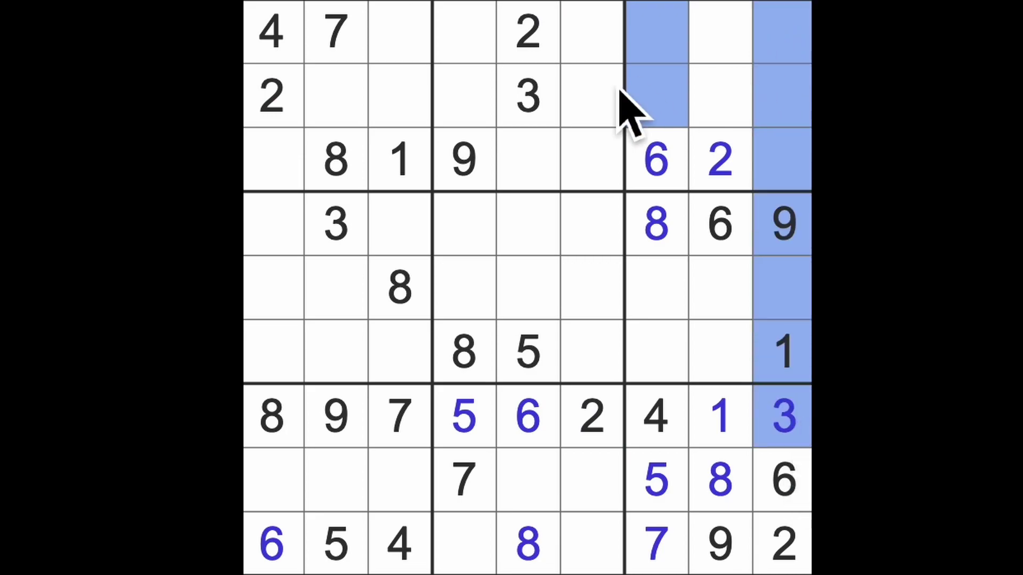
pyautogui.moveTo(527, 96); pyautogui.dragTo(784, 96)
pyautogui.click(721, 32)
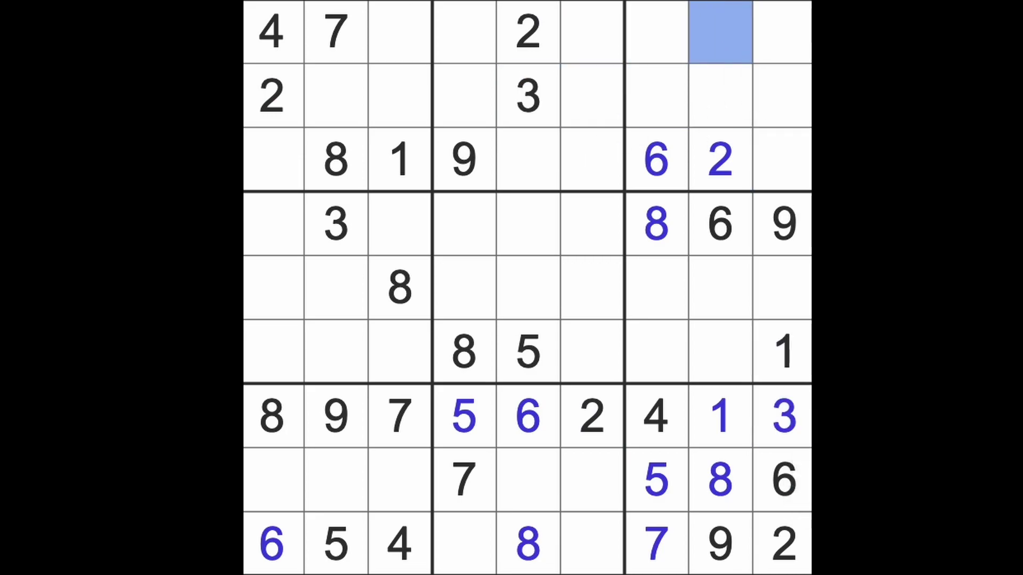
pyautogui.write('3')
# Fill R3C1 after checking where the 3s sit.
pyautogui.keyDown('ctrl'); pyautogui.click(399, 32); pyautogui.keyUp('ctrl')
pyautogui.keyDown('ctrl'); pyautogui.click(335, 33); pyautogui.keyUp('ctrl')
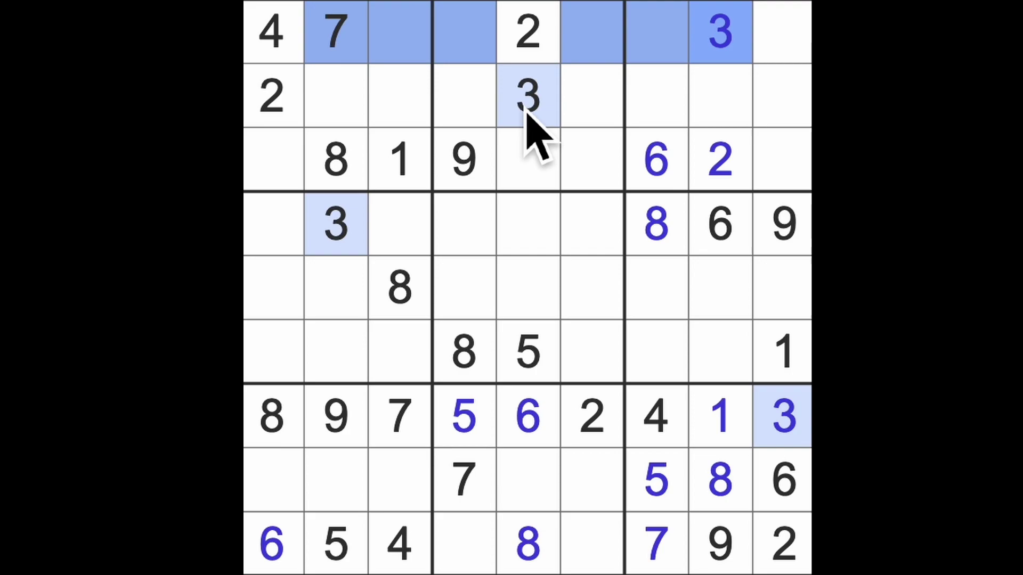
pyautogui.moveTo(528, 97); pyautogui.dragTo(272, 97)
pyautogui.click(274, 160)
pyautogui.write('3')
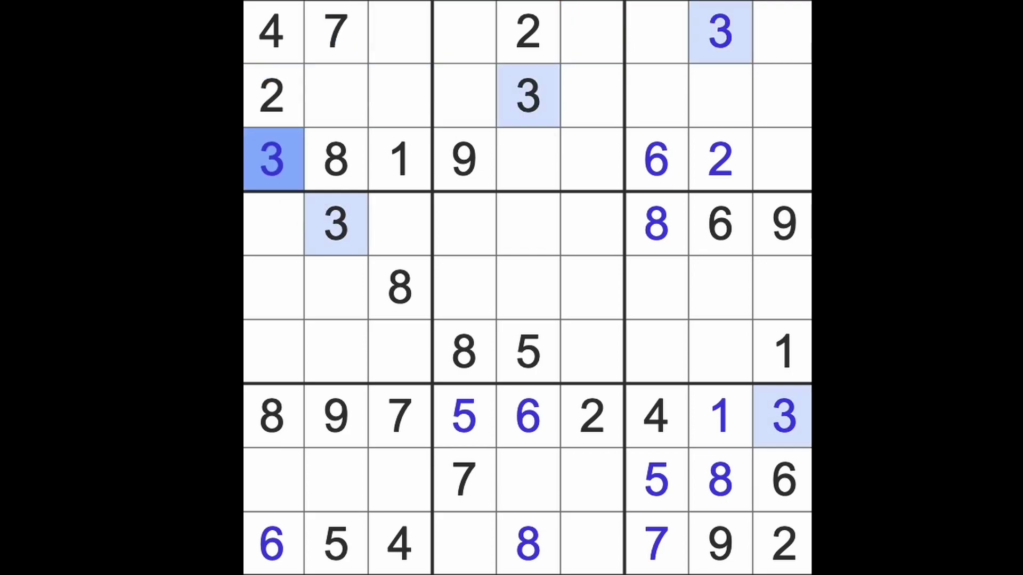
# Enter 3, 2 and 1 in R8C3, R8C2 and R8C1.
pyautogui.moveTo(273, 224)
pyautogui.mouseDown()
pyautogui.moveTo(273, 480)
pyautogui.moveTo(351, 343)
pyautogui.moveTo(415, 491)
pyautogui.mouseUp()
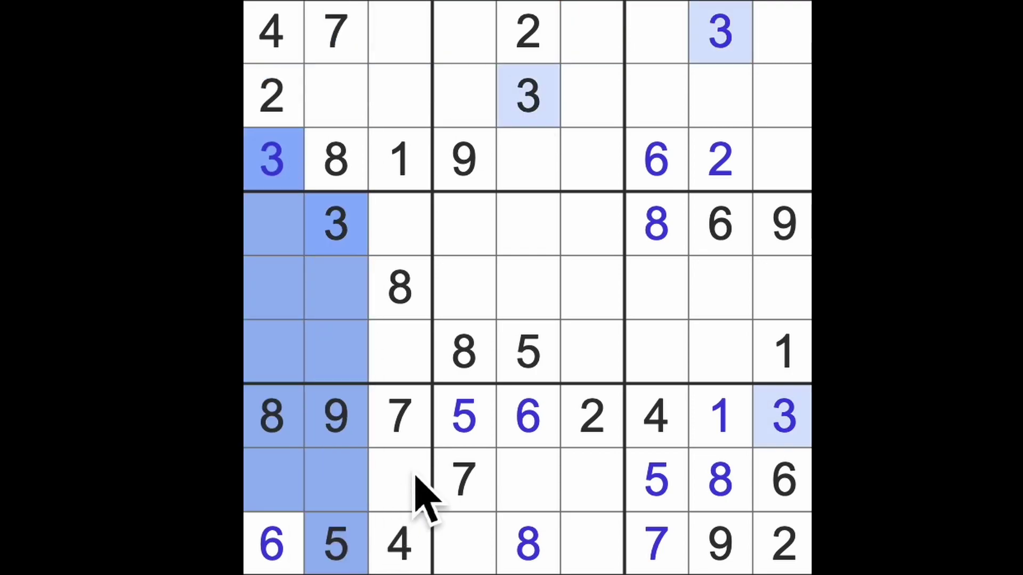
pyautogui.click(408, 479)
pyautogui.write('3')
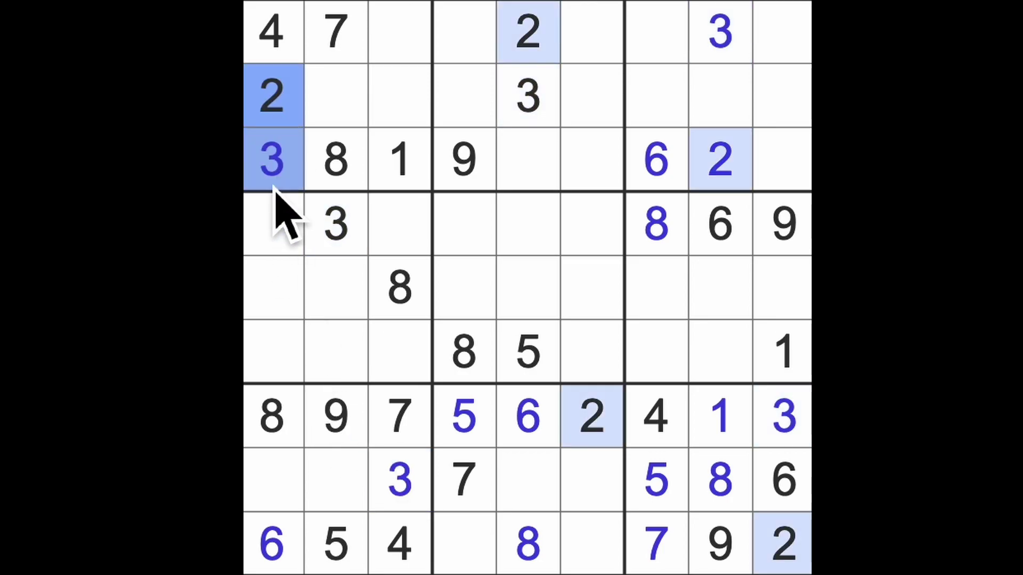
pyautogui.moveTo(273, 96); pyautogui.dragTo(273, 543)
pyautogui.click(335, 496)
pyautogui.write('2')
pyautogui.click(273, 480)
pyautogui.write('1')
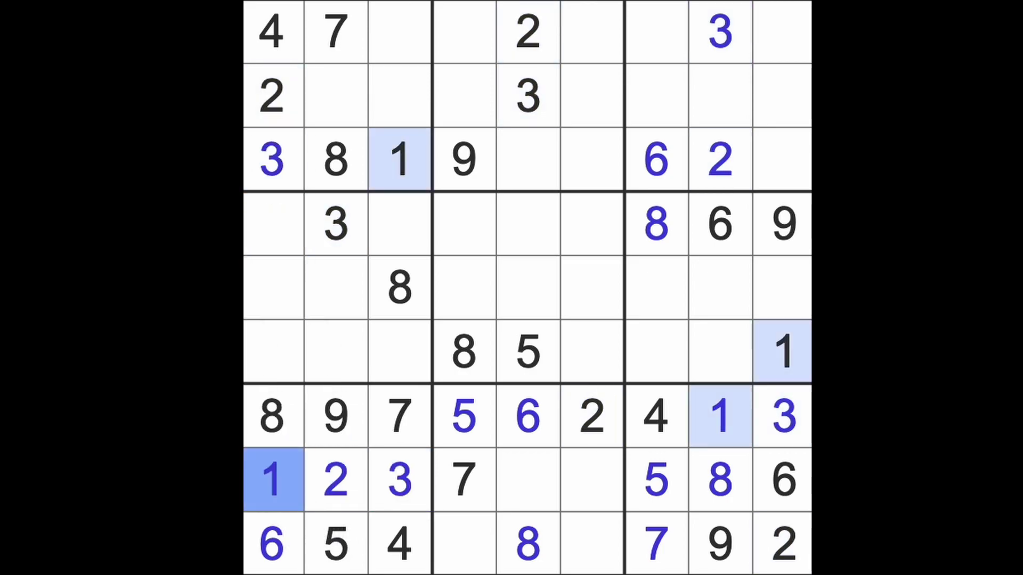
# Place a 1 at R5C2 after checking column 1 and row 6.
pyautogui.moveTo(273, 223); pyautogui.dragTo(274, 416)
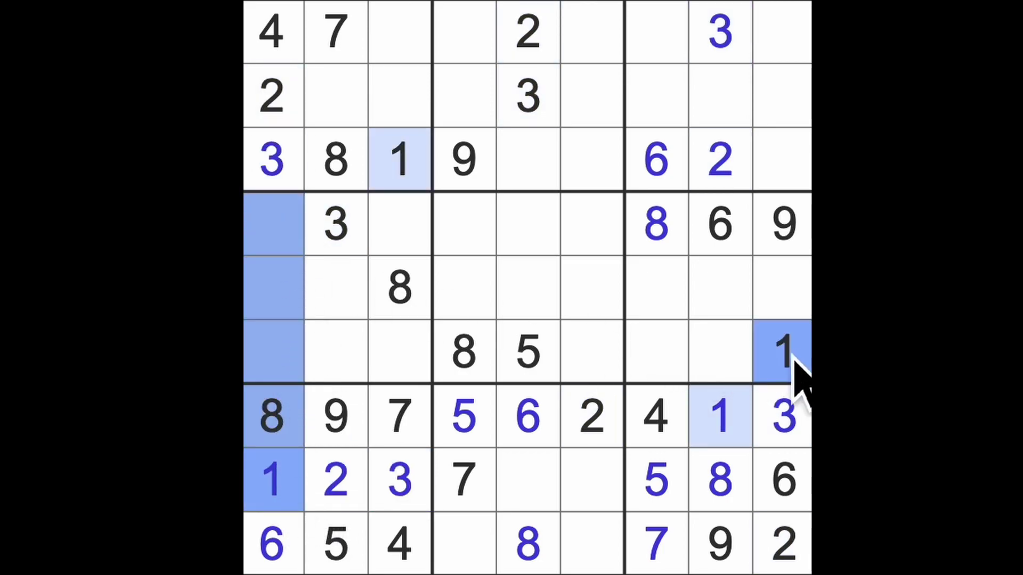
pyautogui.moveTo(783, 351); pyautogui.dragTo(336, 351)
pyautogui.click(399, 224)
pyautogui.click(335, 287)
pyautogui.write('1')
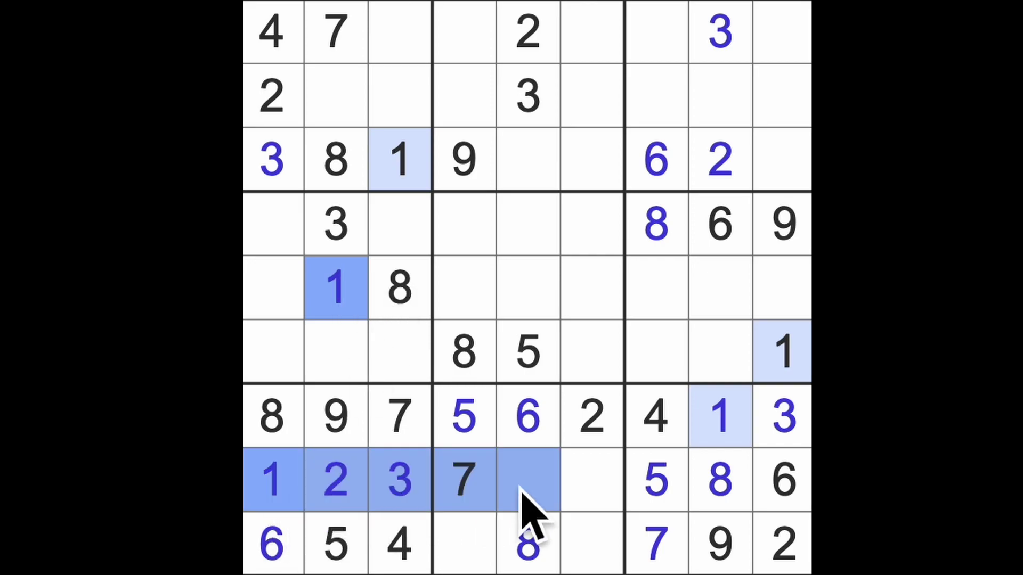
# Put a 1 at R4C5, the center box's first digit, after checking row 5.
pyautogui.moveTo(400, 288); pyautogui.dragTo(527, 292)
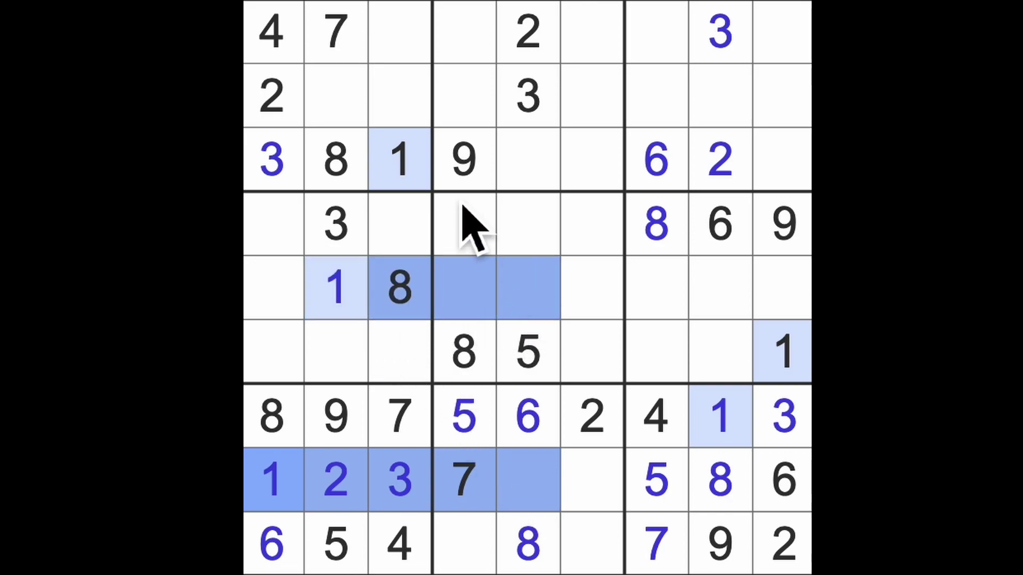
pyautogui.click(531, 228)
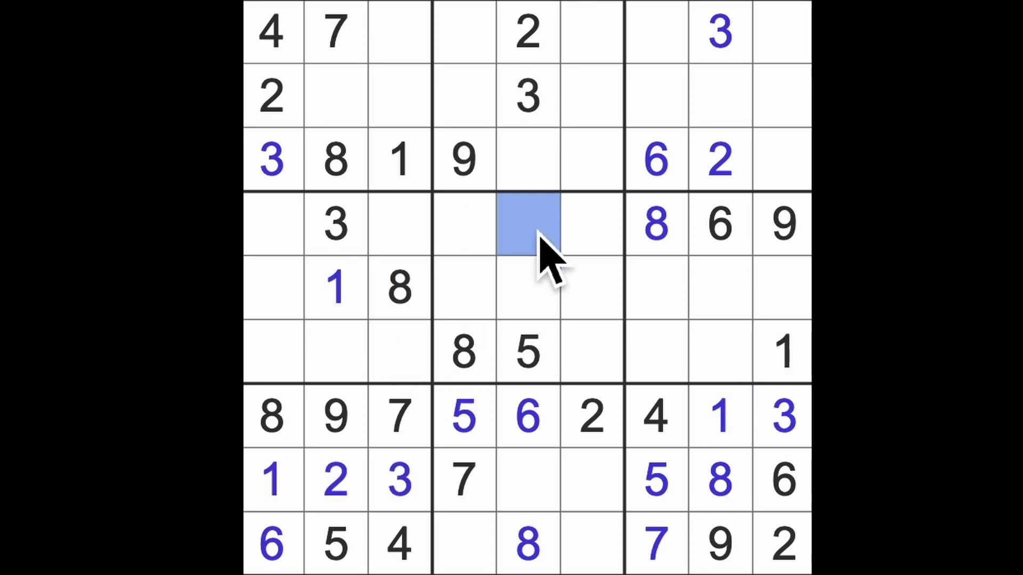
pyautogui.write('1')
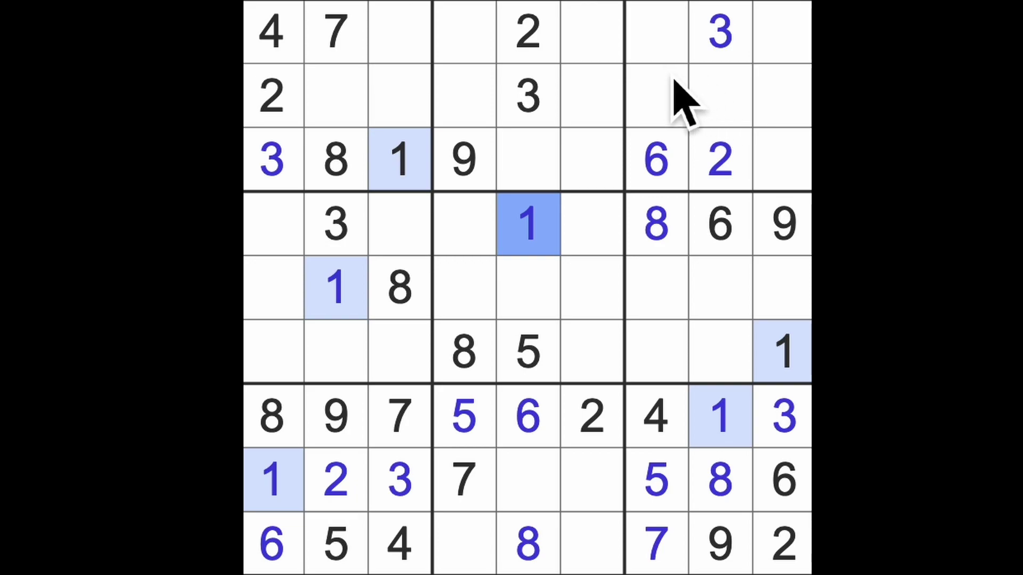
pyautogui.moveTo(663, 35); pyautogui.dragTo(670, 108)
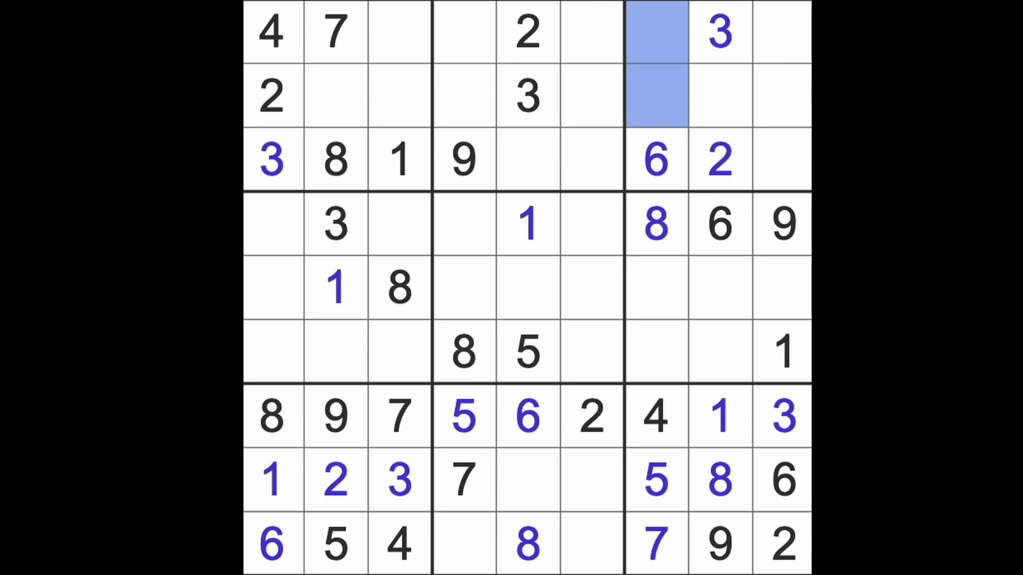
# Place a 5 at R4C1 after comparing column 1 and rows 5–6.
pyautogui.moveTo(273, 224); pyautogui.dragTo(274, 351)
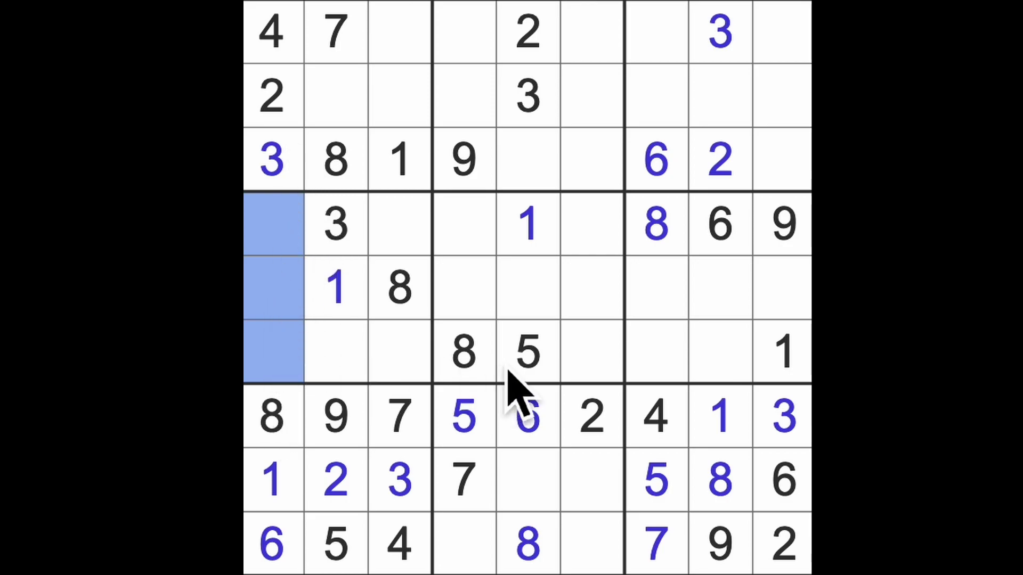
pyautogui.moveTo(528, 352)
pyautogui.mouseDown()
pyautogui.moveTo(804, 316)
pyautogui.moveTo(344, 331)
pyautogui.mouseUp()
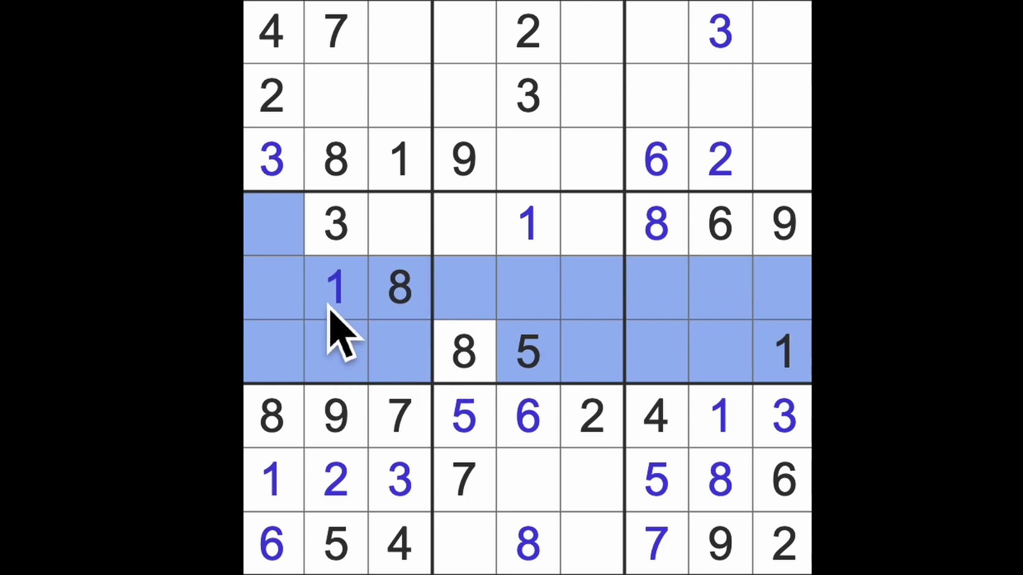
pyautogui.click(273, 226)
pyautogui.write('5')
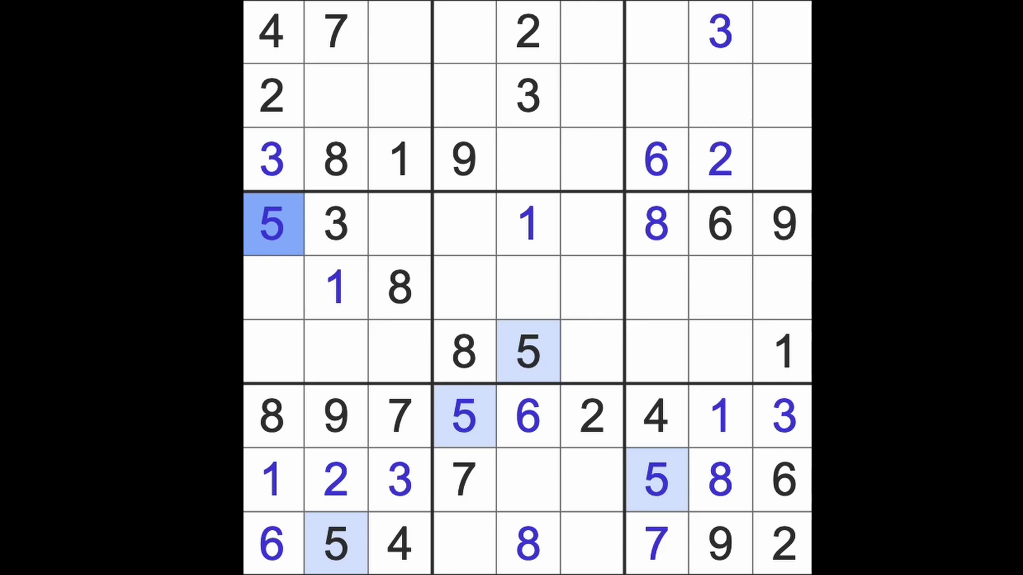
# Place a 6 at R2C2 after checking column 2.
pyautogui.moveTo(336, 543); pyautogui.dragTo(336, 288)
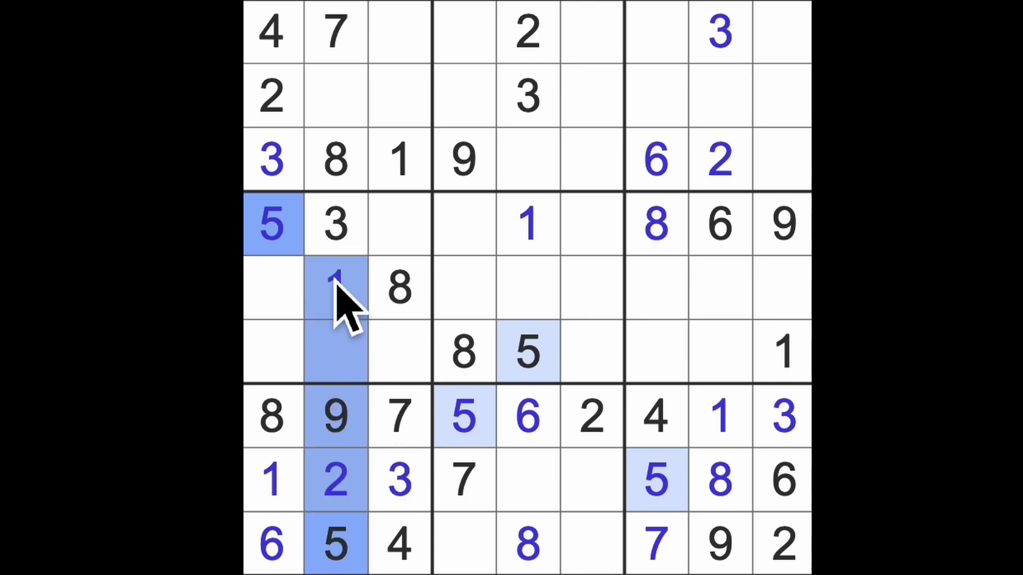
pyautogui.moveTo(335, 543); pyautogui.dragTo(352, 94)
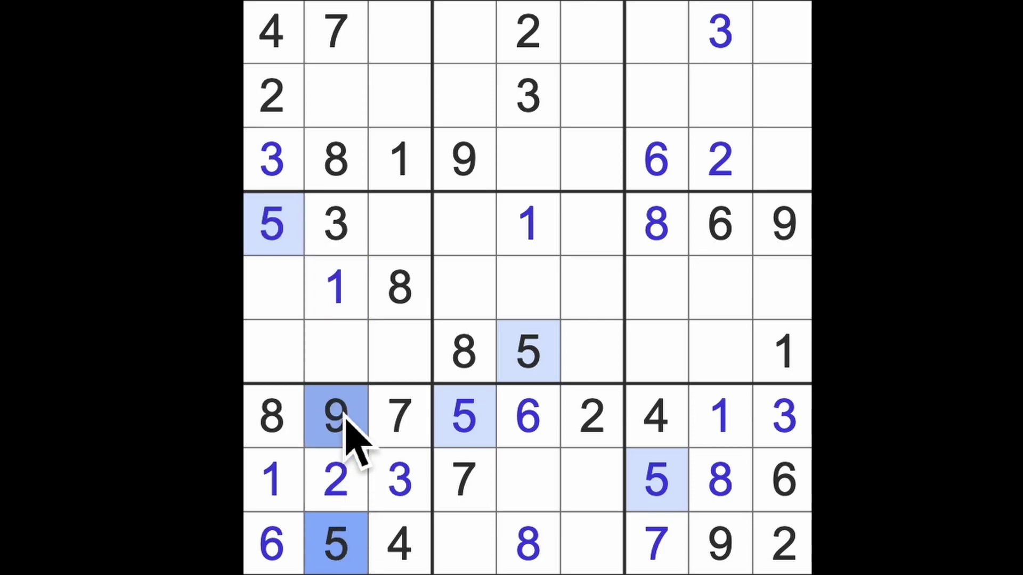
pyautogui.moveTo(400, 32); pyautogui.dragTo(399, 127)
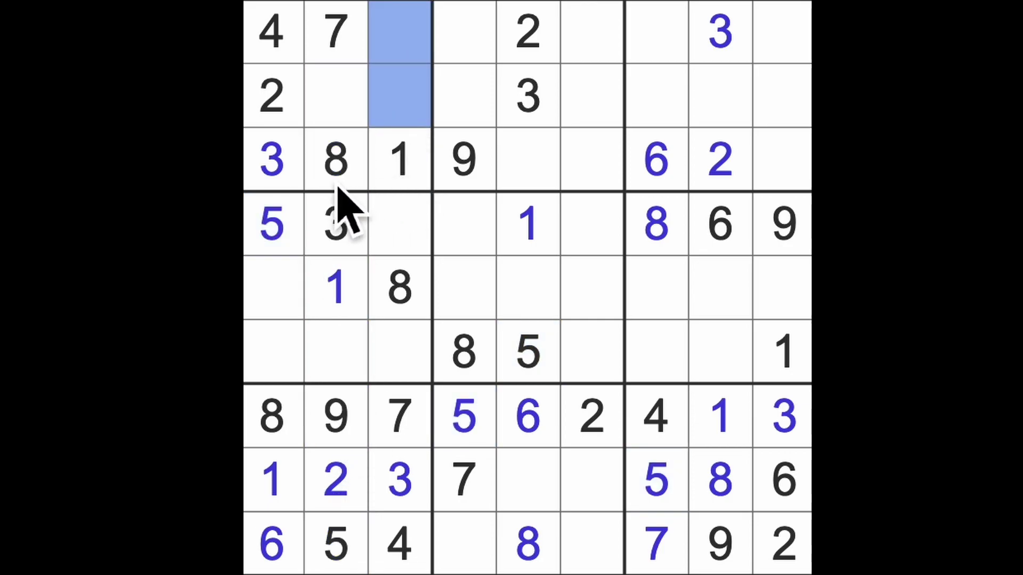
pyautogui.click(334, 104)
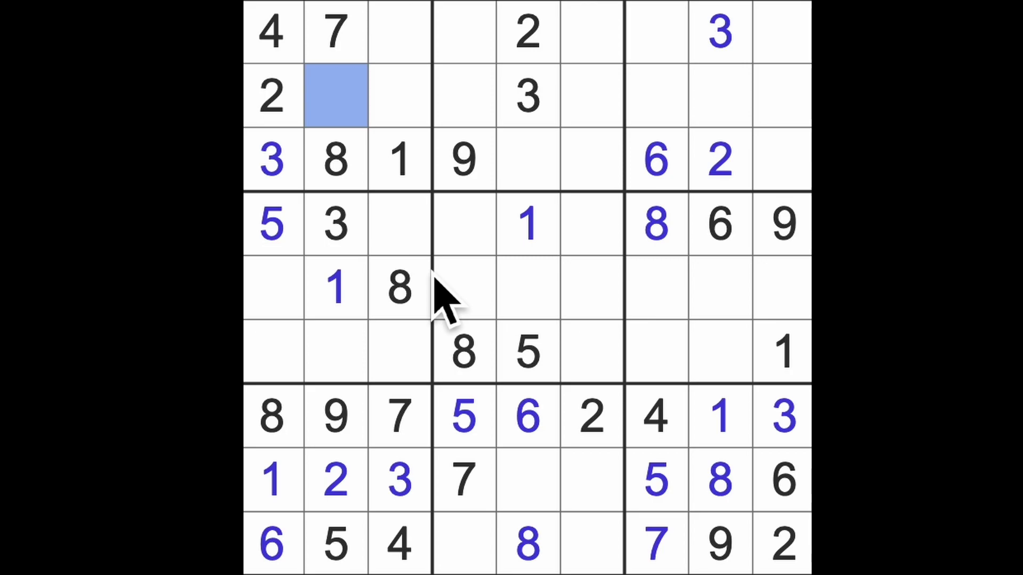
pyautogui.write('6')
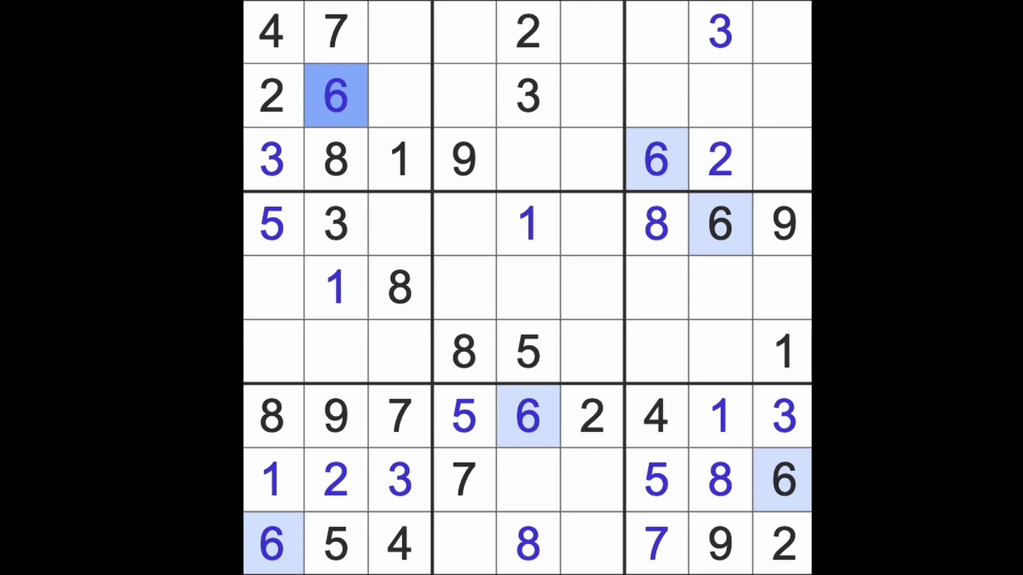
# Place a 6 at R6C3.
pyautogui.moveTo(336, 224); pyautogui.dragTo(335, 375)
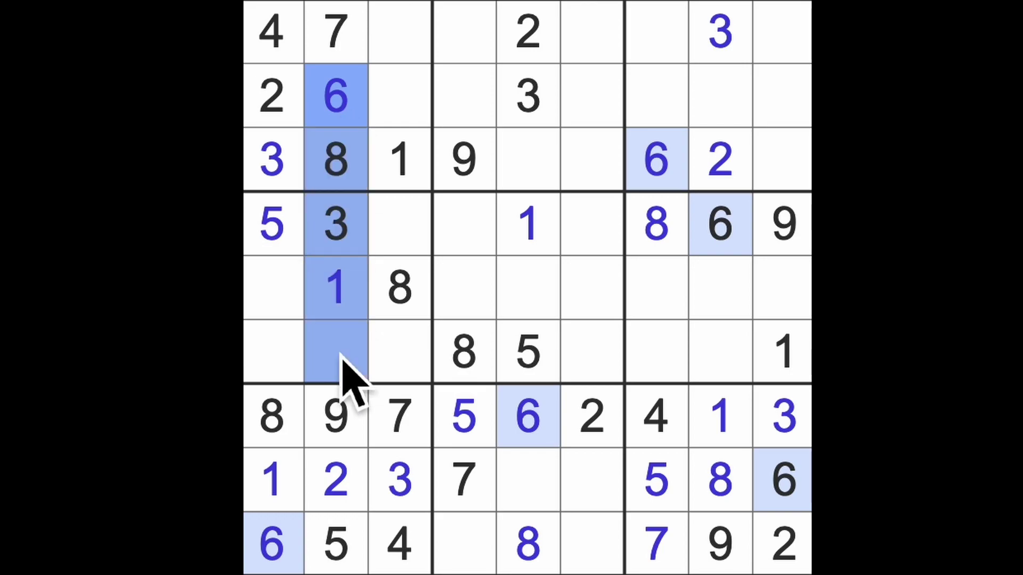
pyautogui.click(272, 544)
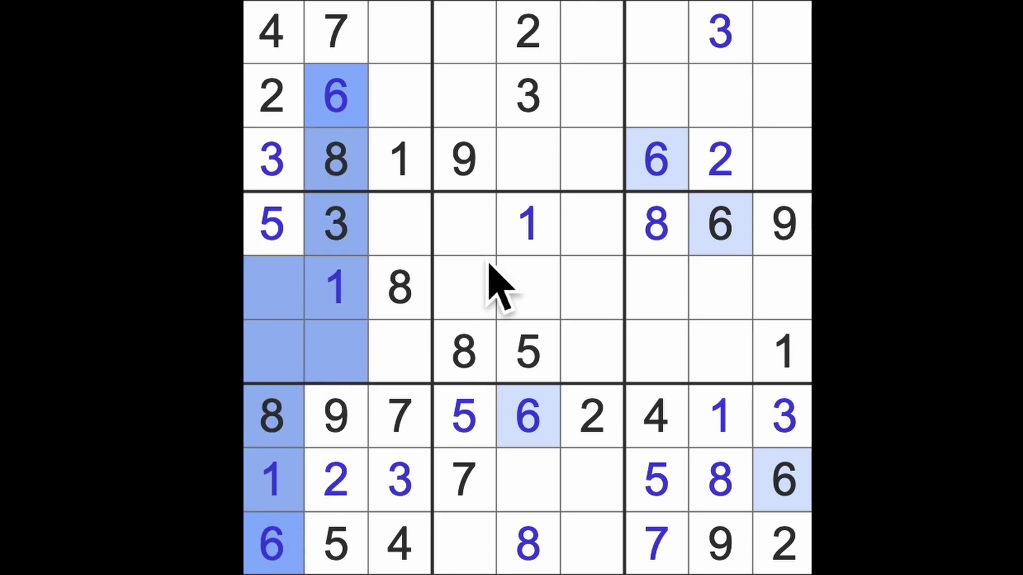
pyautogui.click(719, 228)
pyautogui.click(400, 351)
pyautogui.write('6')
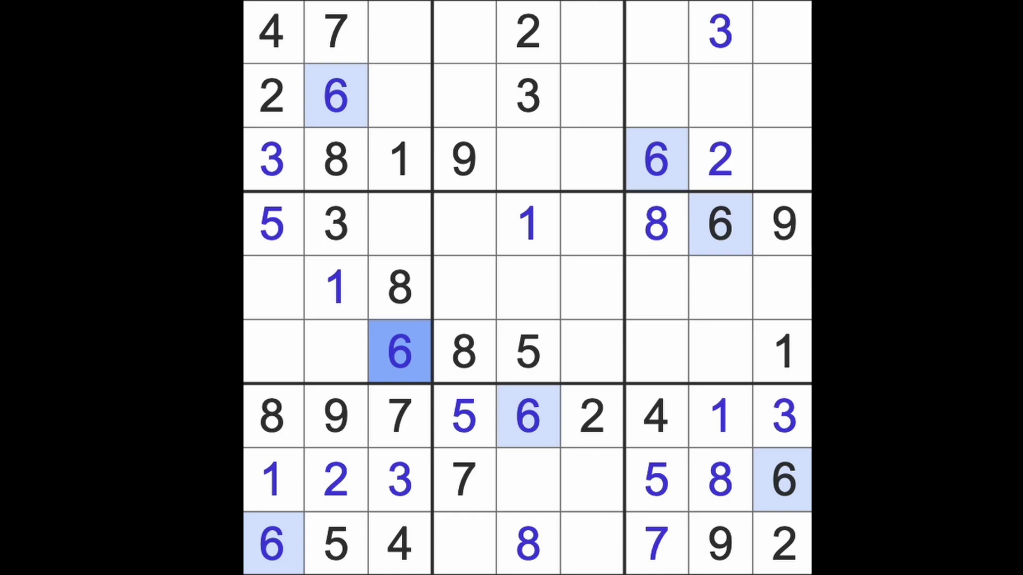
# Work on a 2 for R4C3 and a 4 for R6C2 while checking columns 1–3.
pyautogui.moveTo(272, 96); pyautogui.dragTo(272, 351)
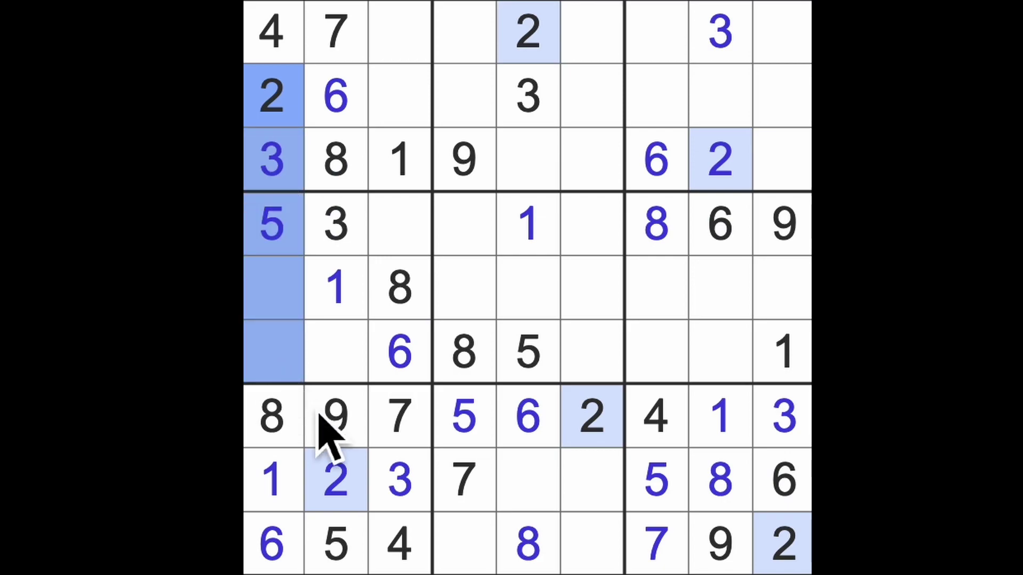
pyautogui.moveTo(336, 416); pyautogui.dragTo(336, 480)
pyautogui.click(400, 224)
pyautogui.write('2')
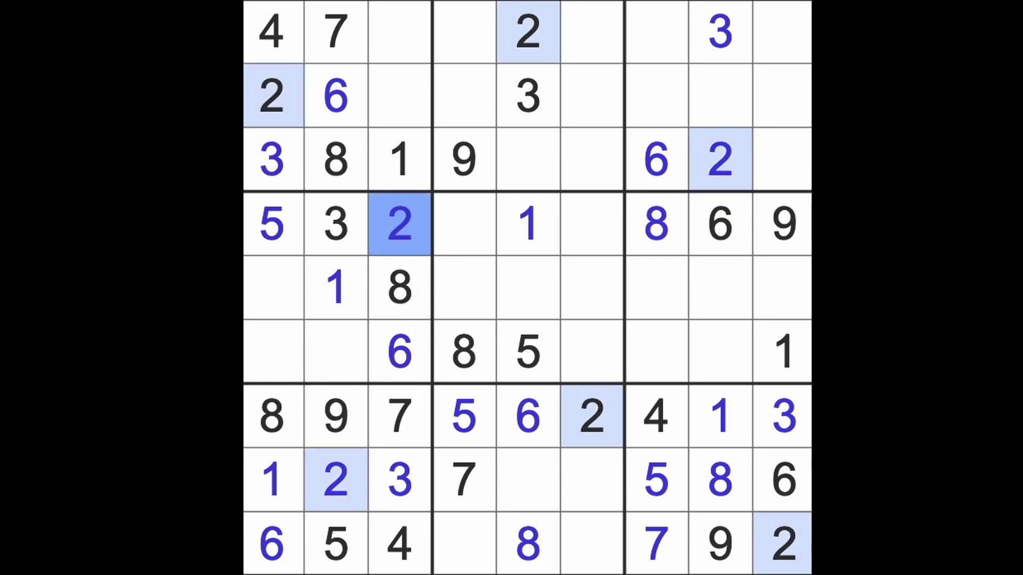
pyautogui.click(335, 352)
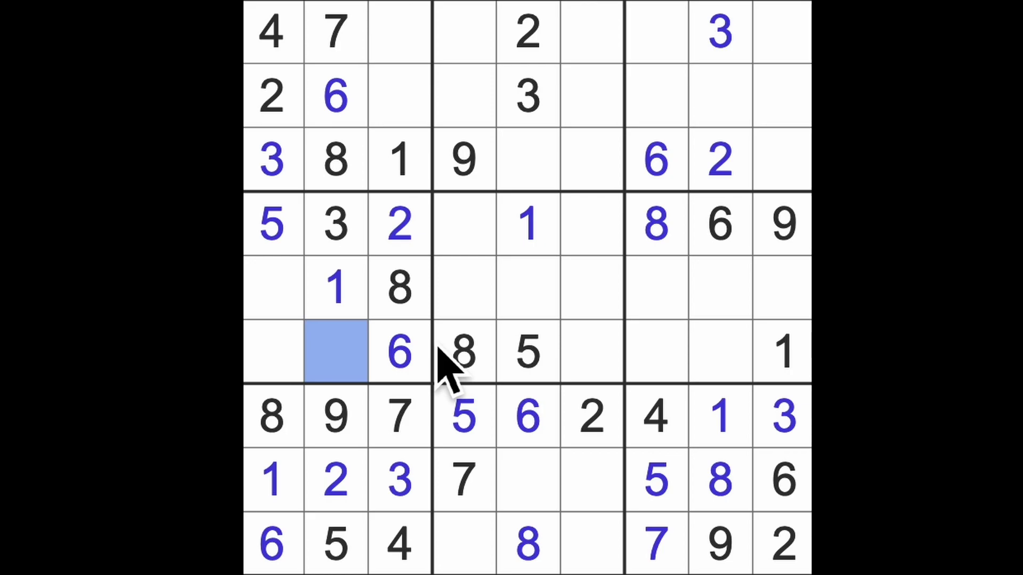
pyautogui.write('4')
pyautogui.moveTo(271, 287); pyautogui.dragTo(272, 351)
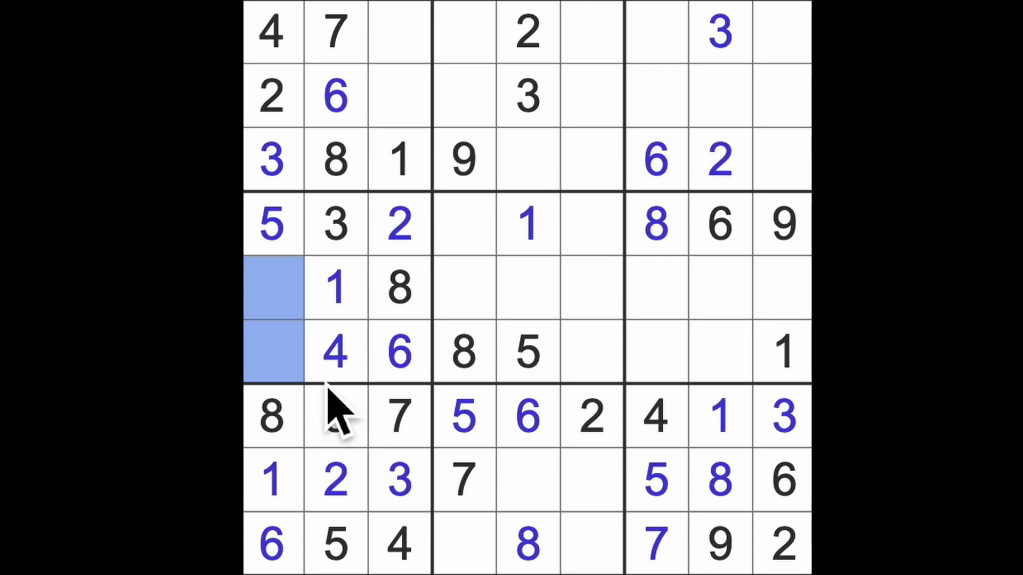
pyautogui.moveTo(400, 33); pyautogui.dragTo(399, 96)
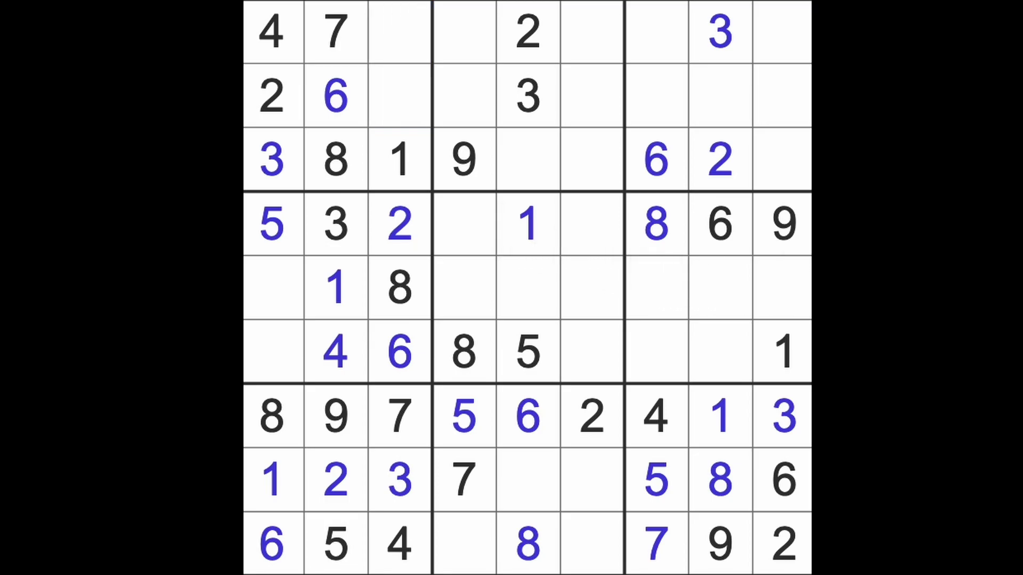
# Enter 7 at R4C6 and 4 at R4C4.
pyautogui.click(592, 223)
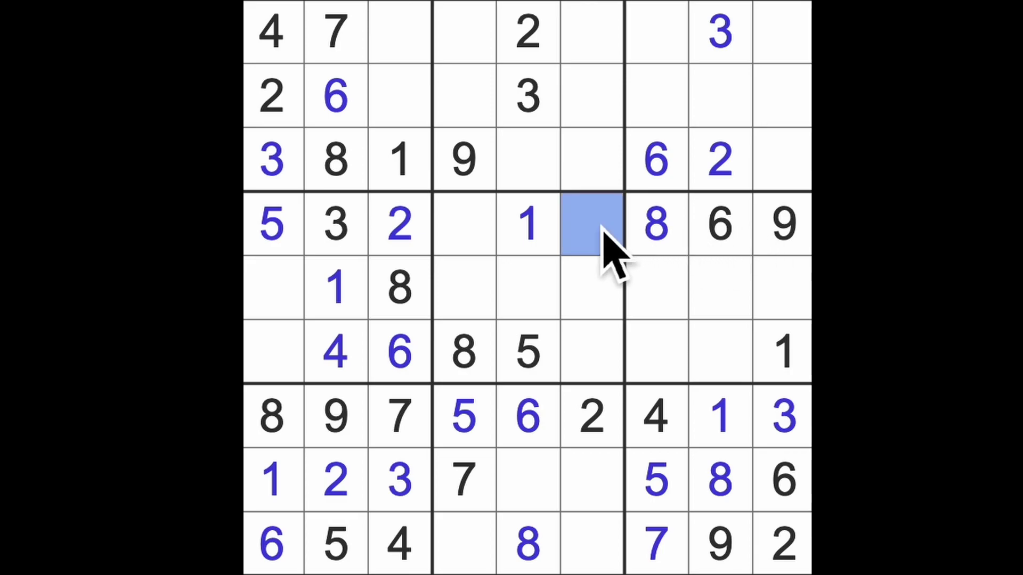
pyautogui.keyDown('ctrl'); pyautogui.click(465, 224); pyautogui.keyUp('ctrl')
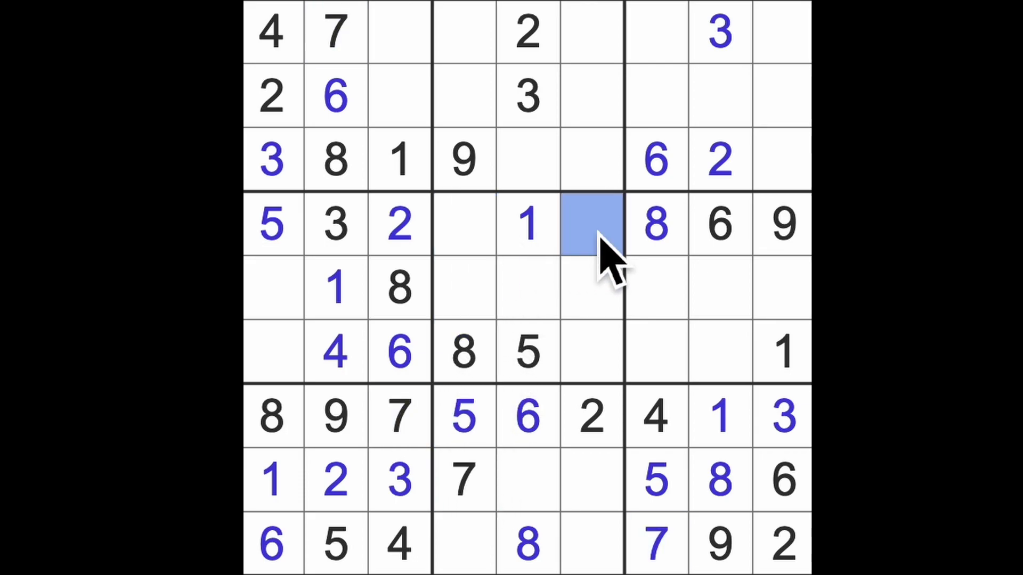
pyautogui.press('7')
pyautogui.click(466, 228)
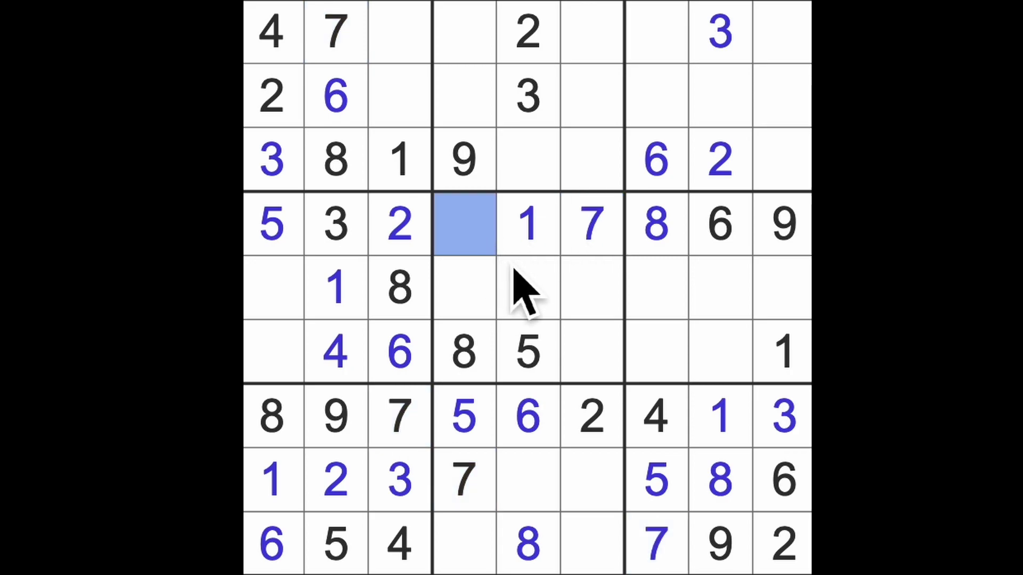
pyautogui.press('4')
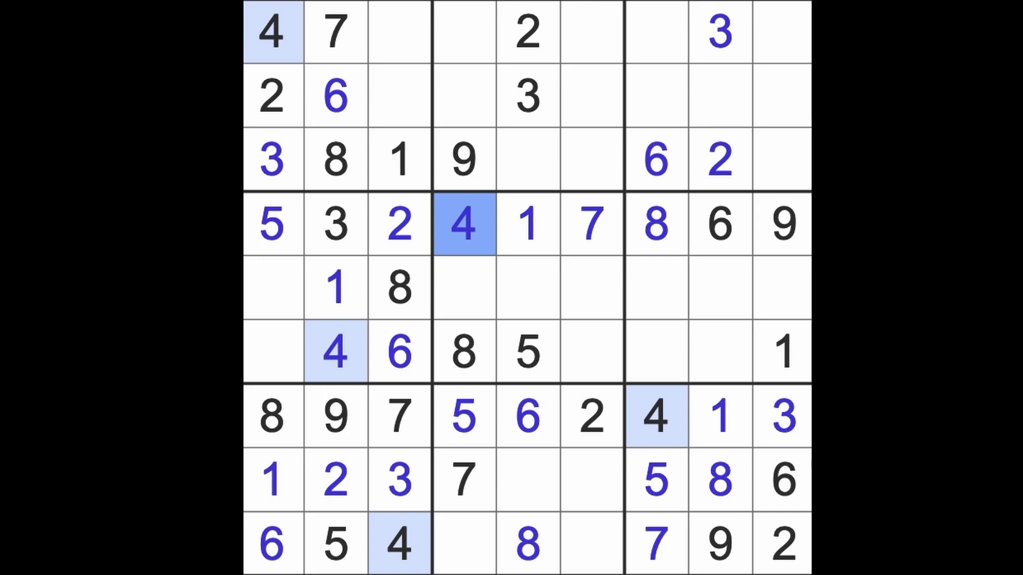
# Place 9s at R5C5 and R6C1 after checking column 5 and row 5.
pyautogui.moveTo(528, 160); pyautogui.dragTo(549, 511)
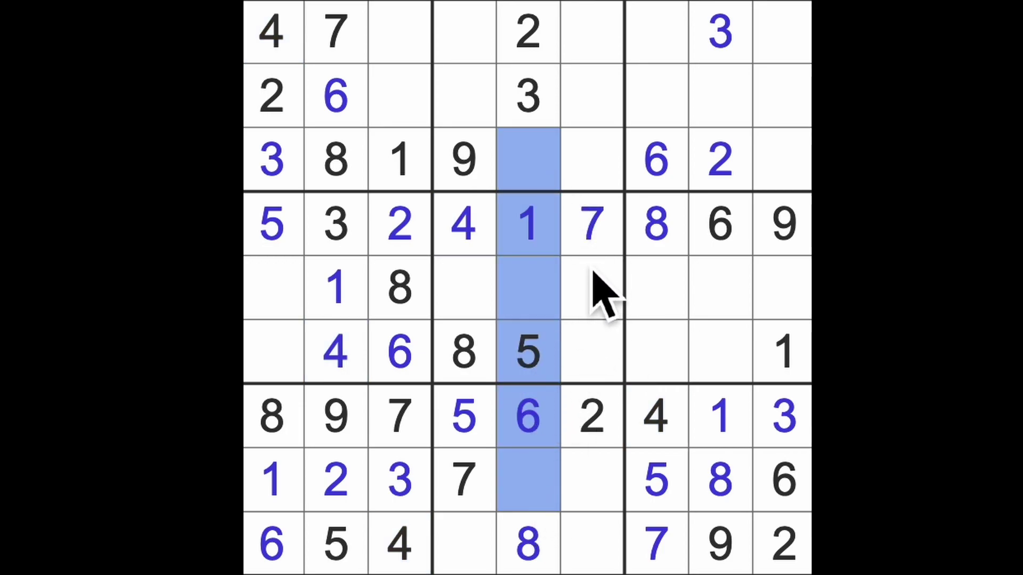
pyautogui.keyDown('ctrl'); pyautogui.click(468, 240); pyautogui.keyUp('ctrl')
pyautogui.keyDown('ctrl'); pyautogui.click(589, 240); pyautogui.keyUp('ctrl')
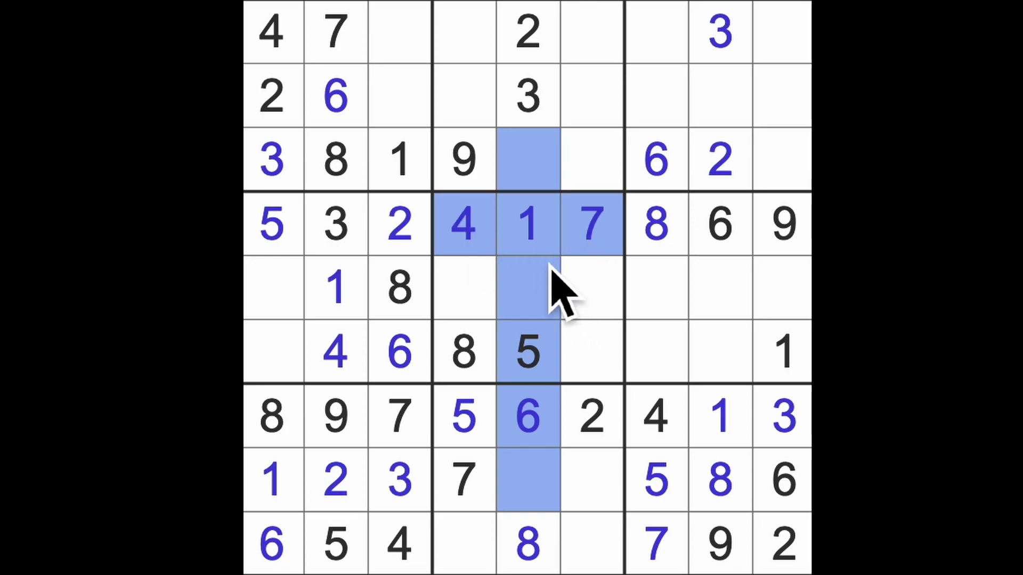
pyautogui.click(535, 296)
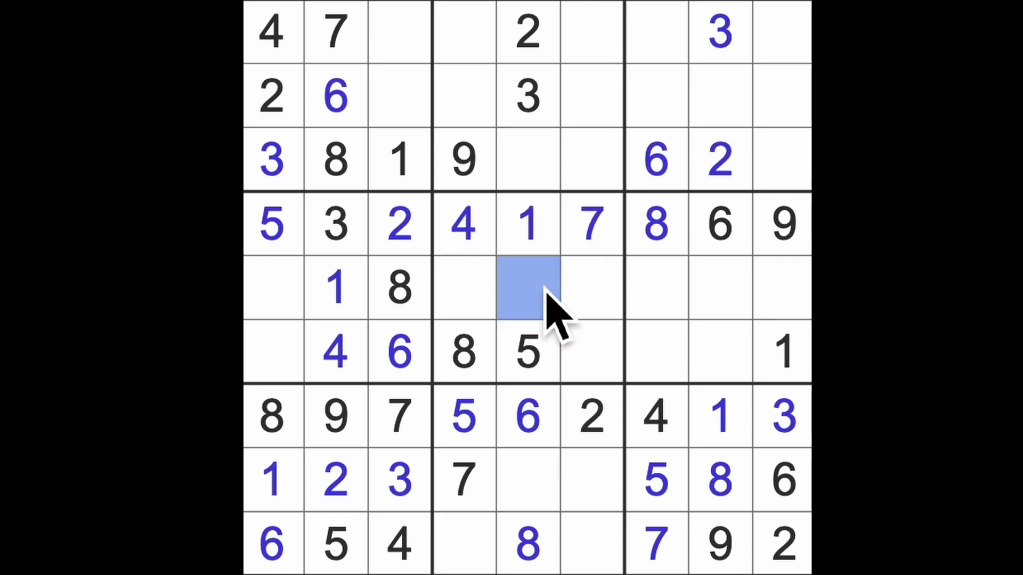
pyautogui.write('9')
pyautogui.moveTo(527, 288); pyautogui.dragTo(272, 287)
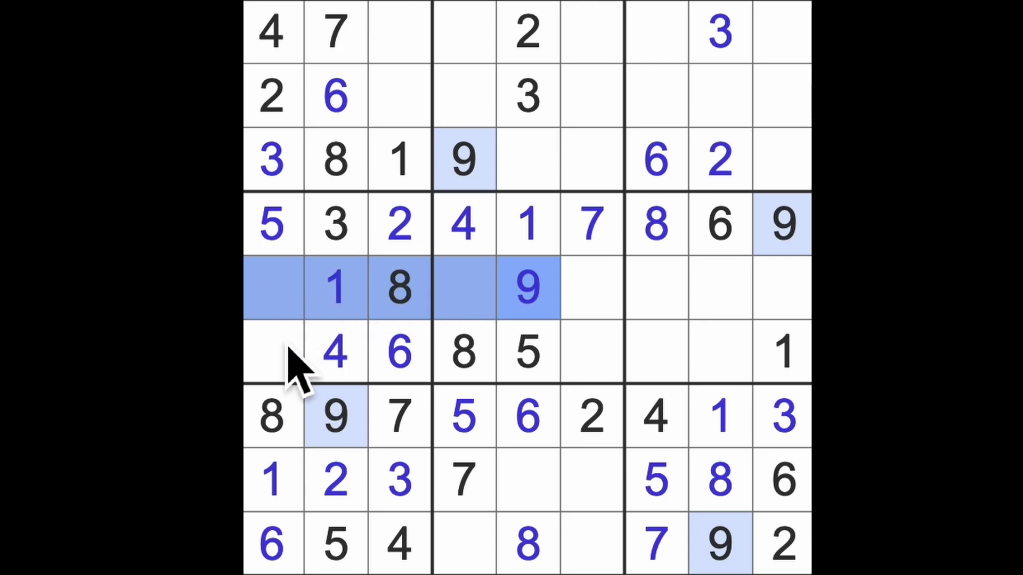
pyautogui.click(272, 352)
pyautogui.write('9')
# Place 7s at R5C1 and R6C8.
pyautogui.click(276, 296)
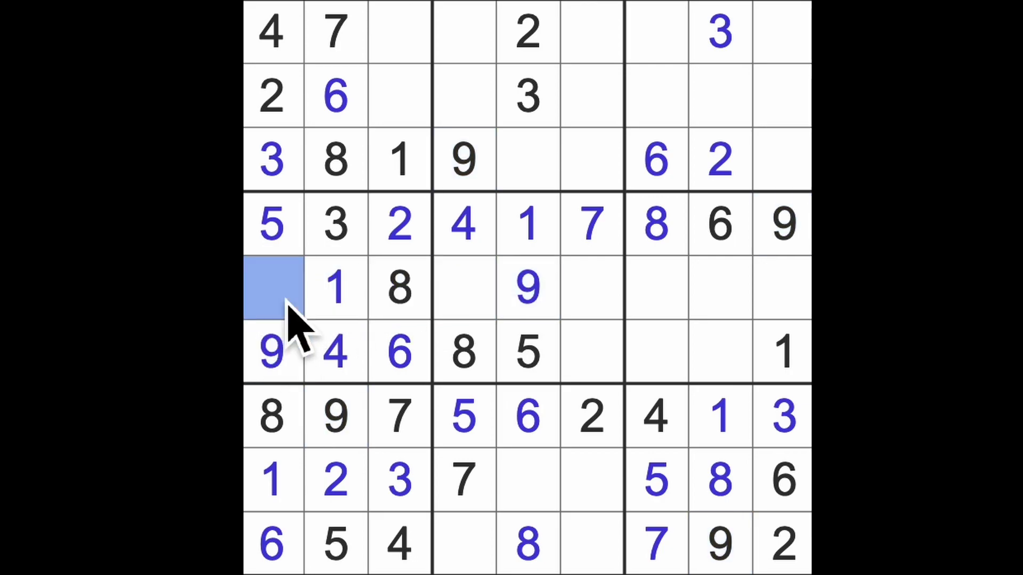
pyautogui.write('7')
pyautogui.moveTo(272, 287); pyautogui.dragTo(783, 288)
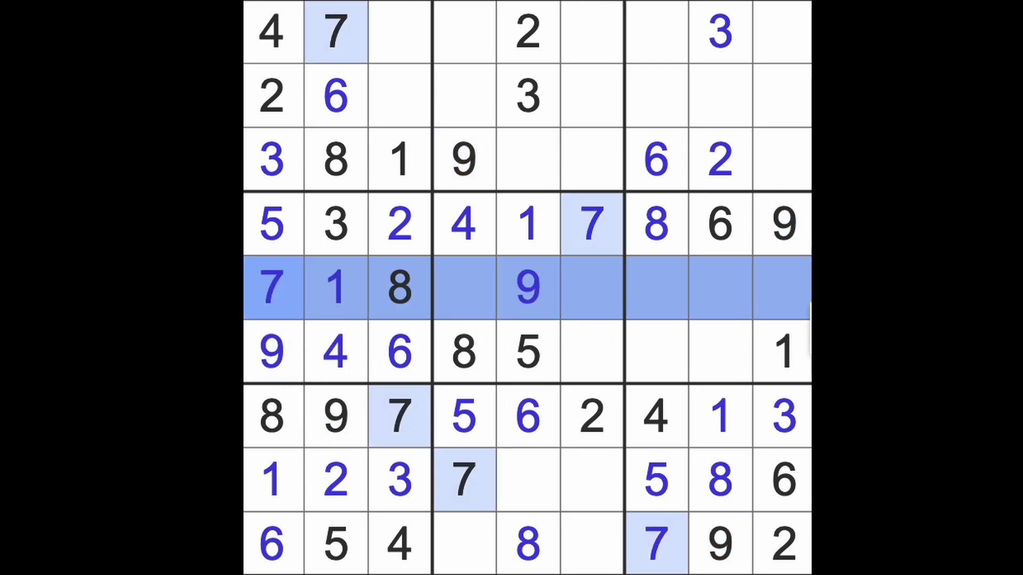
pyautogui.click(721, 356)
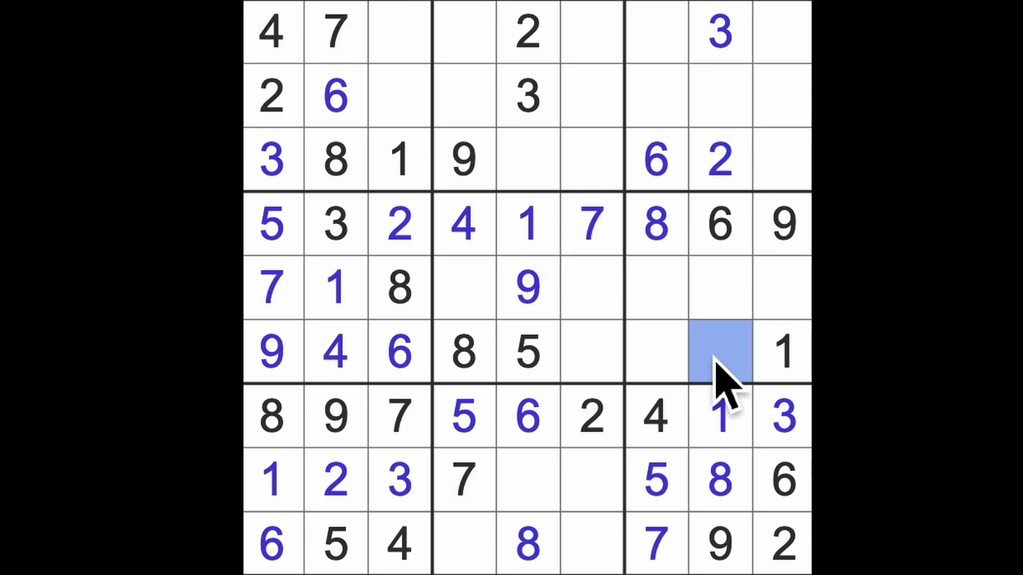
pyautogui.write('7')
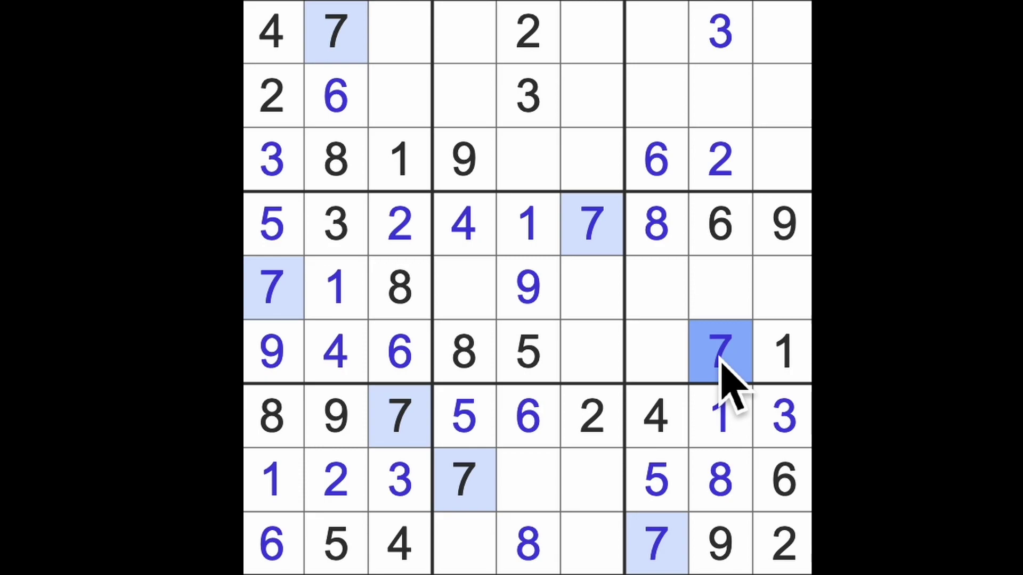
# Place 7s at R3C5 and R2C9 after scanning columns 6–8 and rows 1 and 3.
pyautogui.click(592, 225)
pyautogui.moveTo(592, 40); pyautogui.dragTo(591, 160)
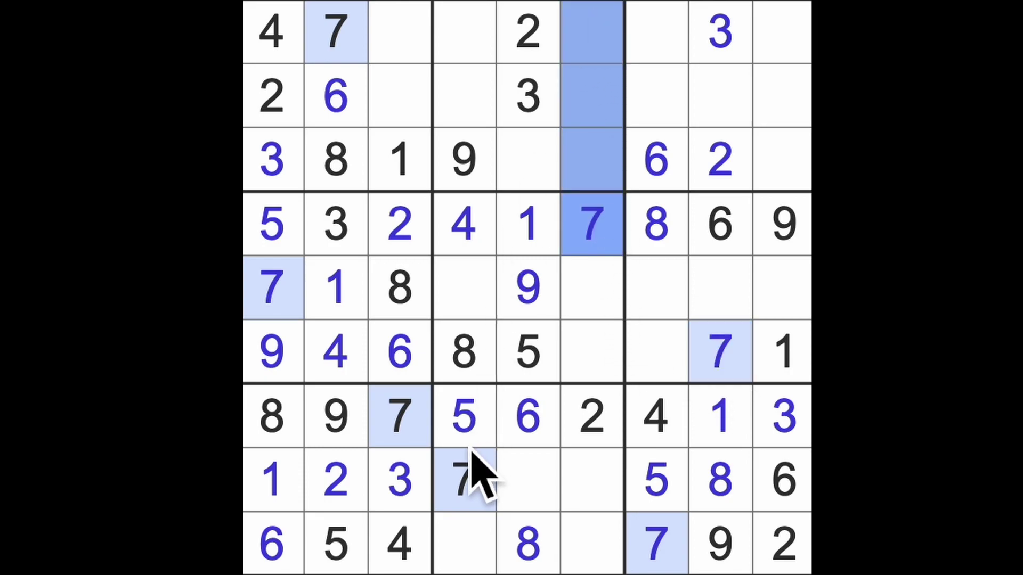
pyautogui.moveTo(465, 480); pyautogui.dragTo(465, 96)
pyautogui.click(527, 160)
pyautogui.write('7')
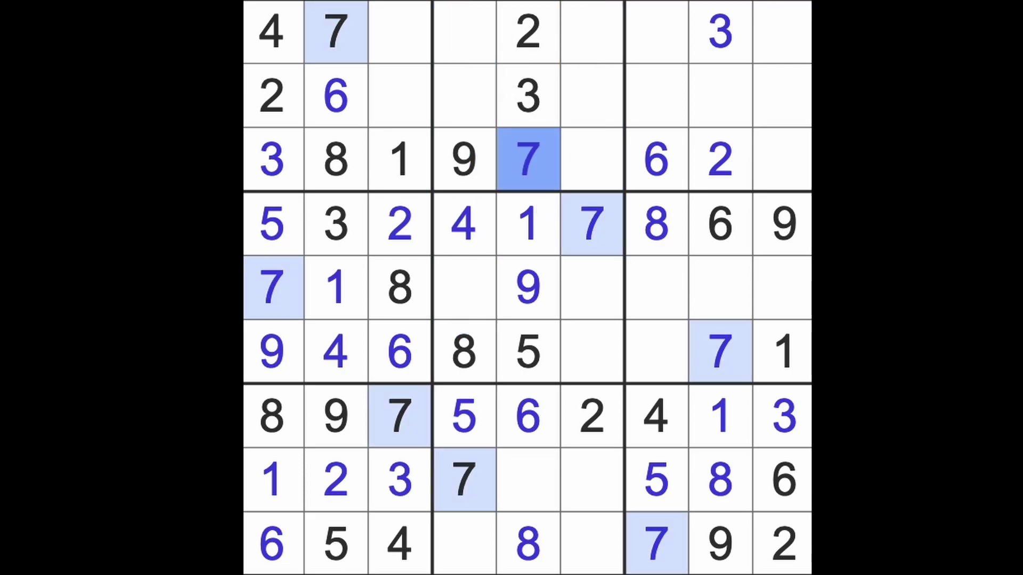
pyautogui.moveTo(591, 160); pyautogui.dragTo(783, 160)
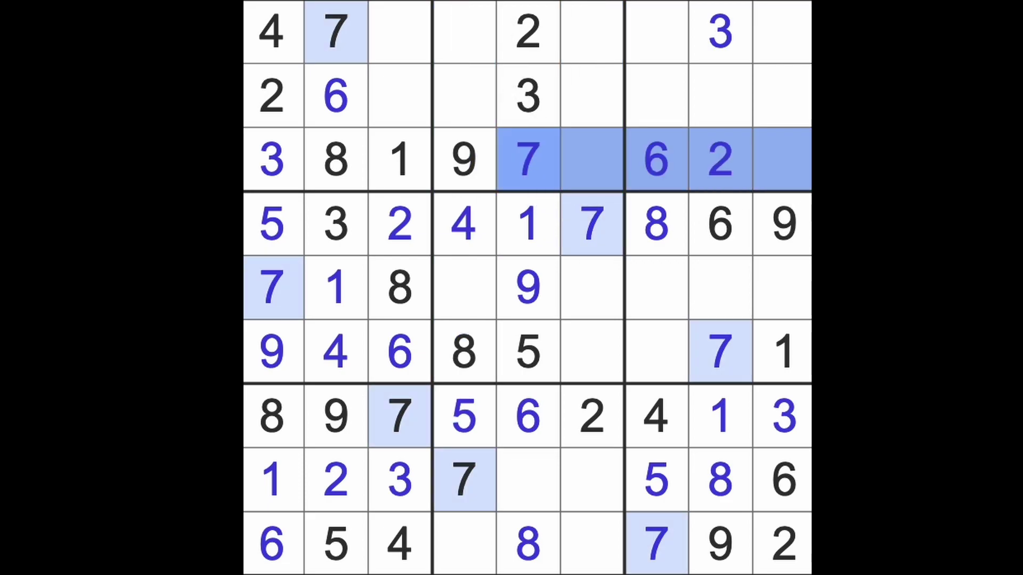
pyautogui.moveTo(400, 32); pyautogui.dragTo(783, 32)
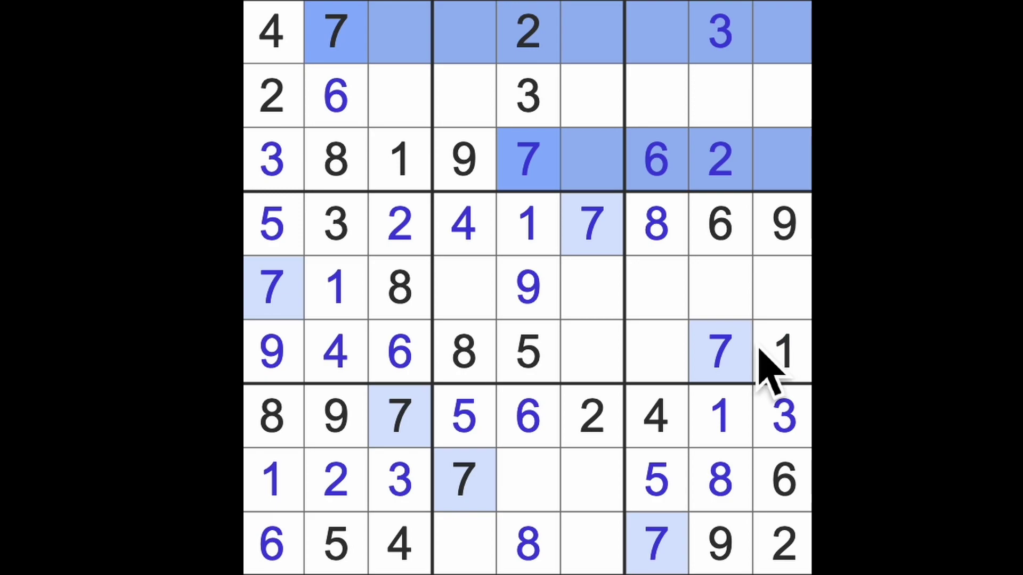
pyautogui.moveTo(719, 352); pyautogui.dragTo(719, 97)
pyautogui.moveTo(655, 551); pyautogui.dragTo(656, 96)
pyautogui.click(781, 99)
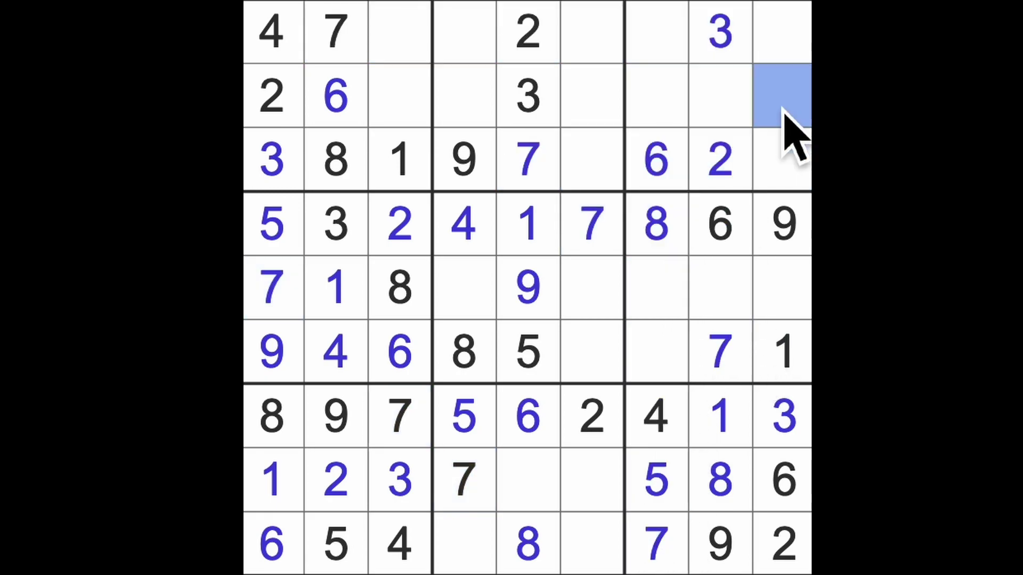
pyautogui.write('7')
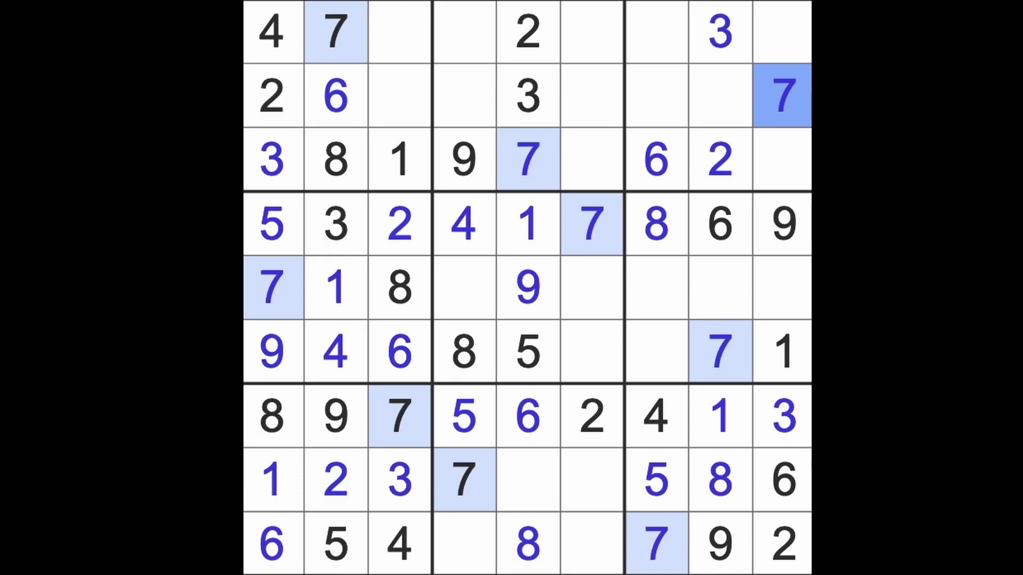
pyautogui.moveTo(595, 364); pyautogui.dragTo(652, 371)
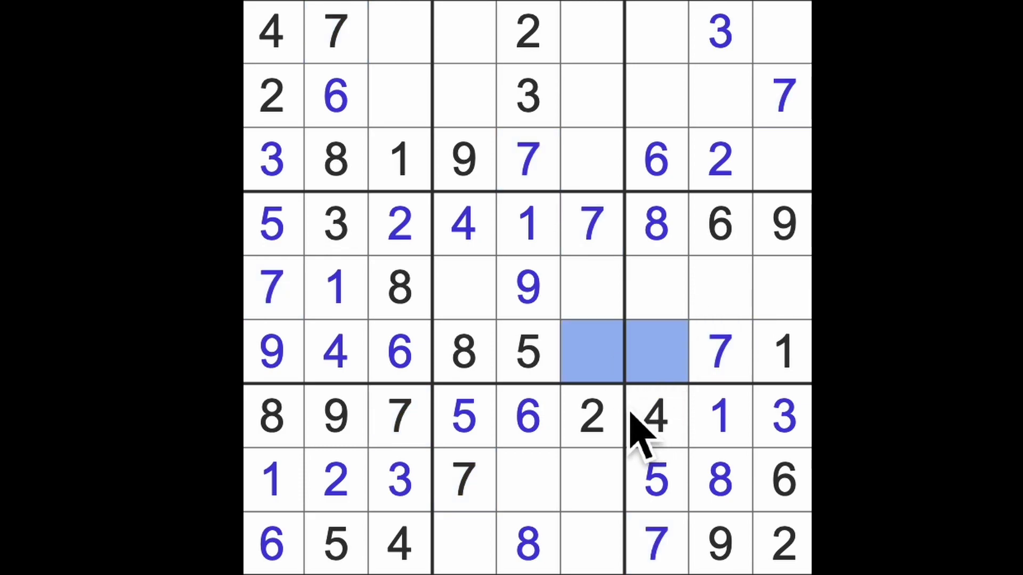
# Enter 2 at R6C7 and 3 at R6C6.
pyautogui.click(600, 438)
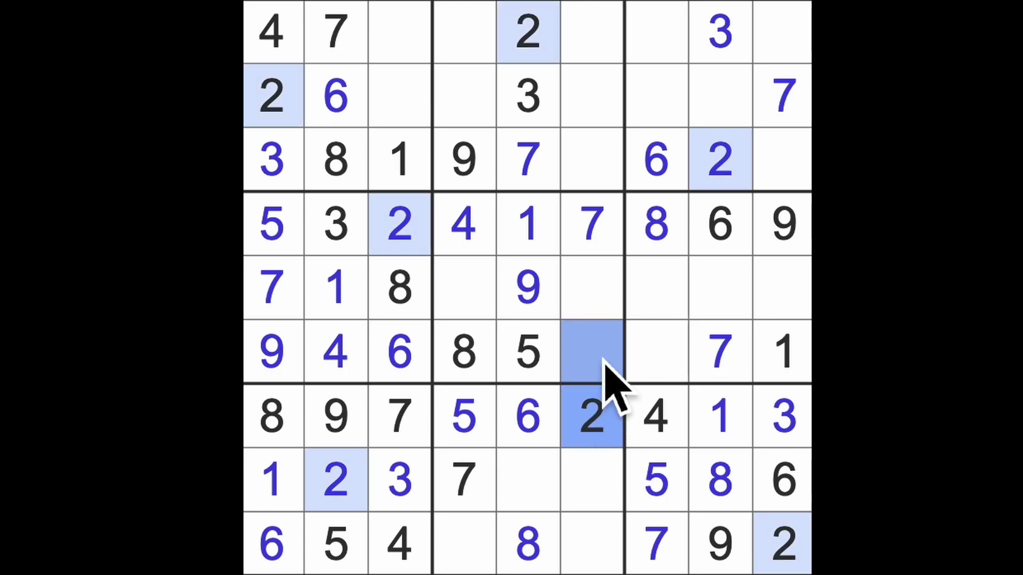
pyautogui.click(655, 375)
pyautogui.write('2')
pyautogui.click(591, 351)
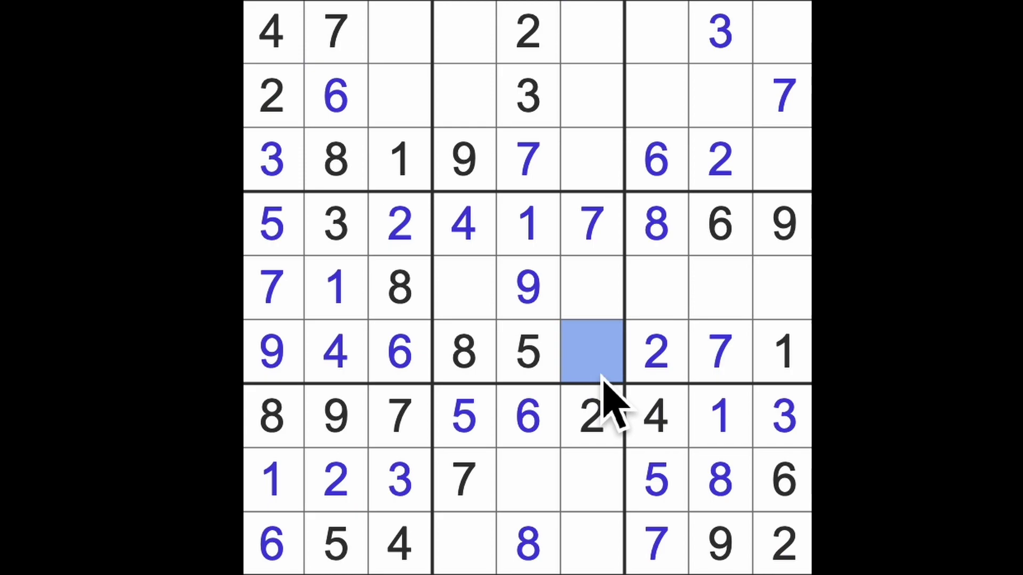
pyautogui.write('3')
# Enter 3 at R9C4 and 1 at R9C6.
pyautogui.moveTo(600, 416); pyautogui.dragTo(599, 559)
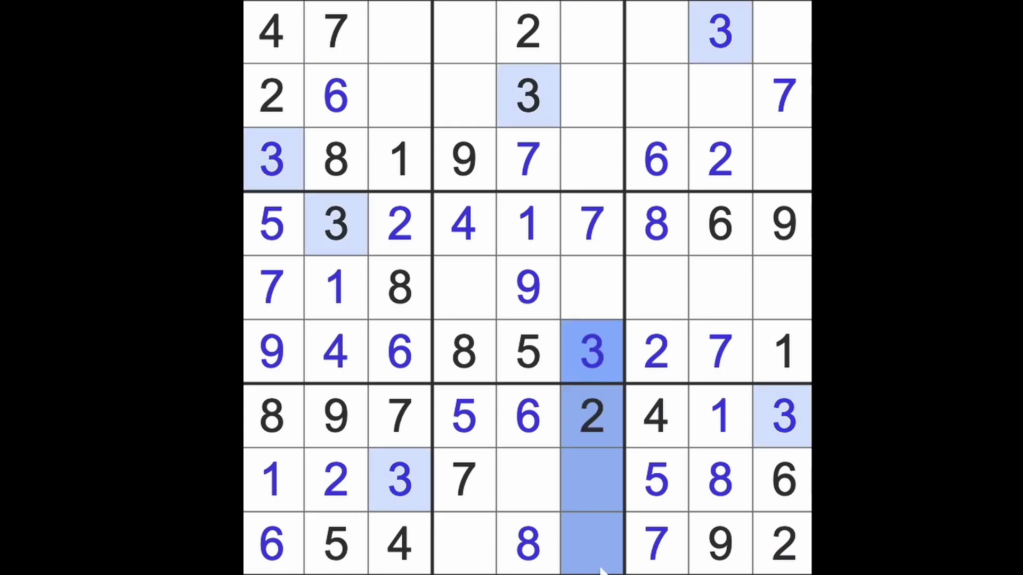
pyautogui.moveTo(527, 96); pyautogui.dragTo(528, 551)
pyautogui.click(466, 548)
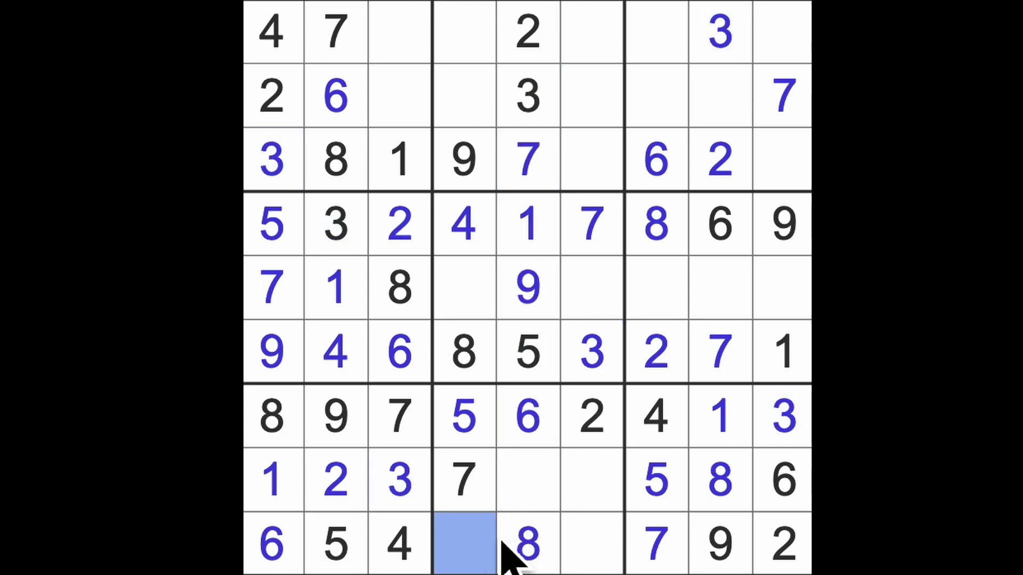
pyautogui.write('3')
pyautogui.click(592, 551)
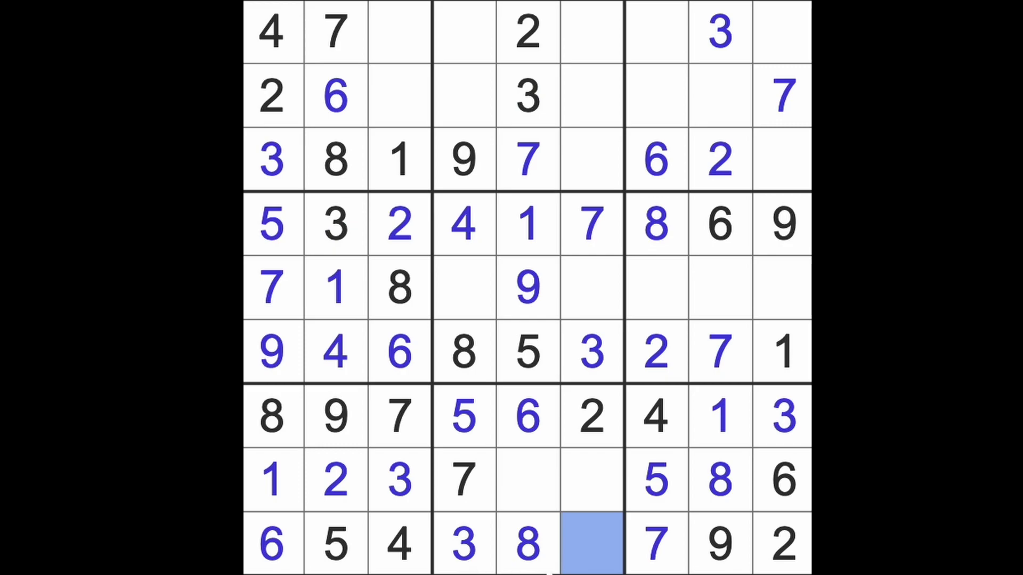
pyautogui.write('1')
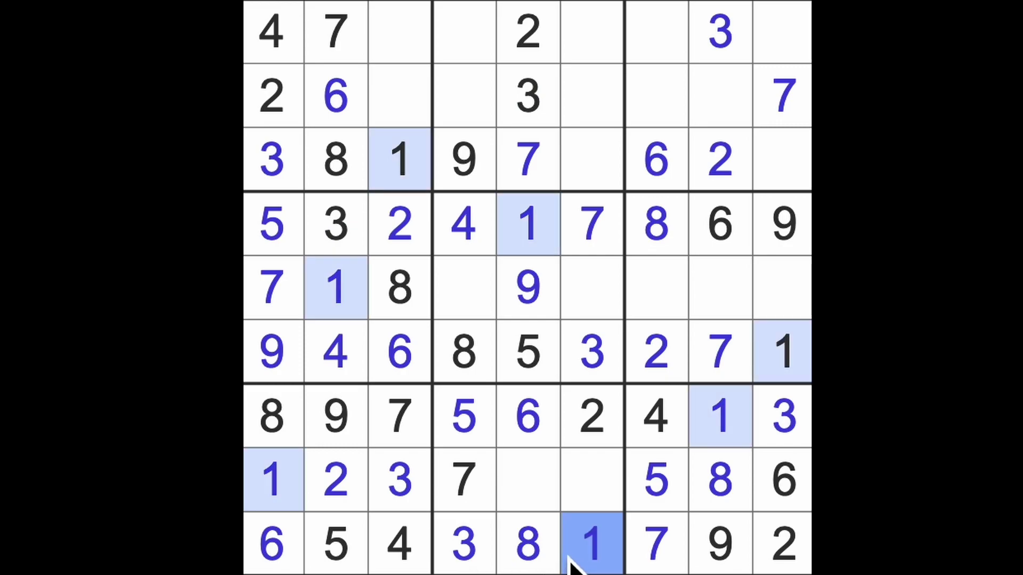
# Enter 4 at R8C5 and 9 at R8C6.
pyautogui.click(527, 480)
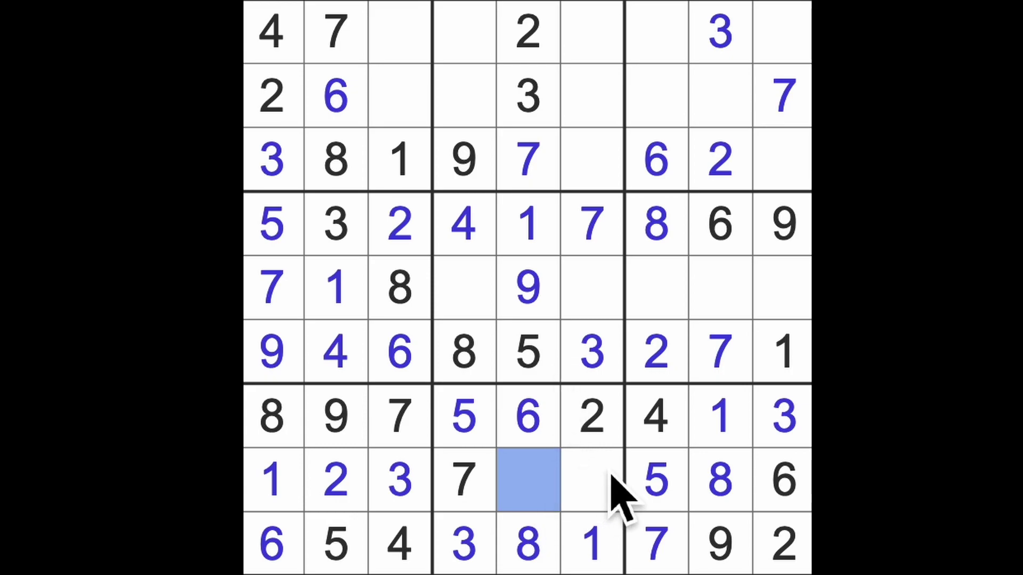
pyautogui.press('4')
pyautogui.click(595, 480)
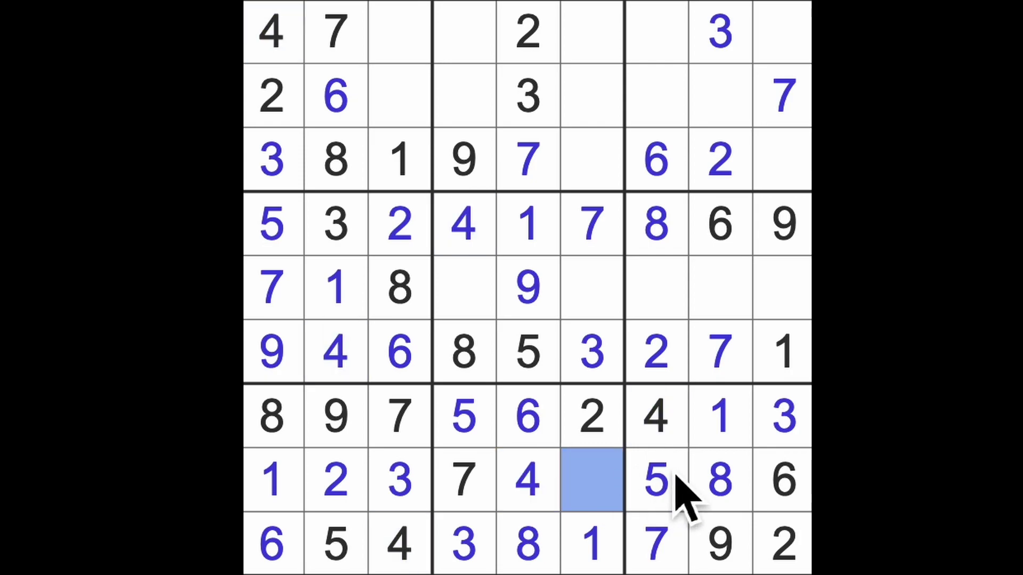
pyautogui.press('9')
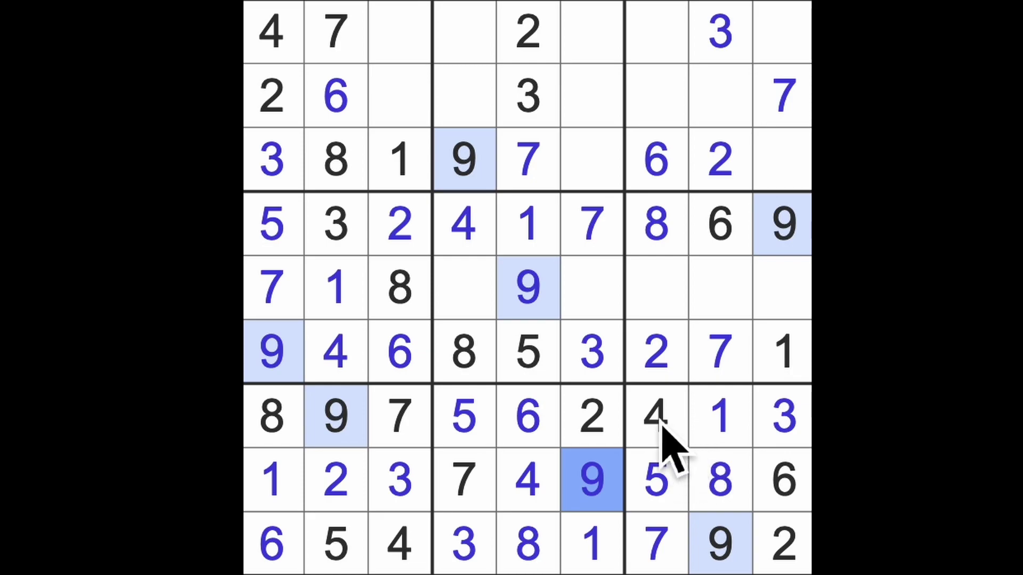
# Enter 2 at R5C4 and 6 at R5C6.
pyautogui.click(591, 415)
pyautogui.click(480, 299)
pyautogui.write('2')
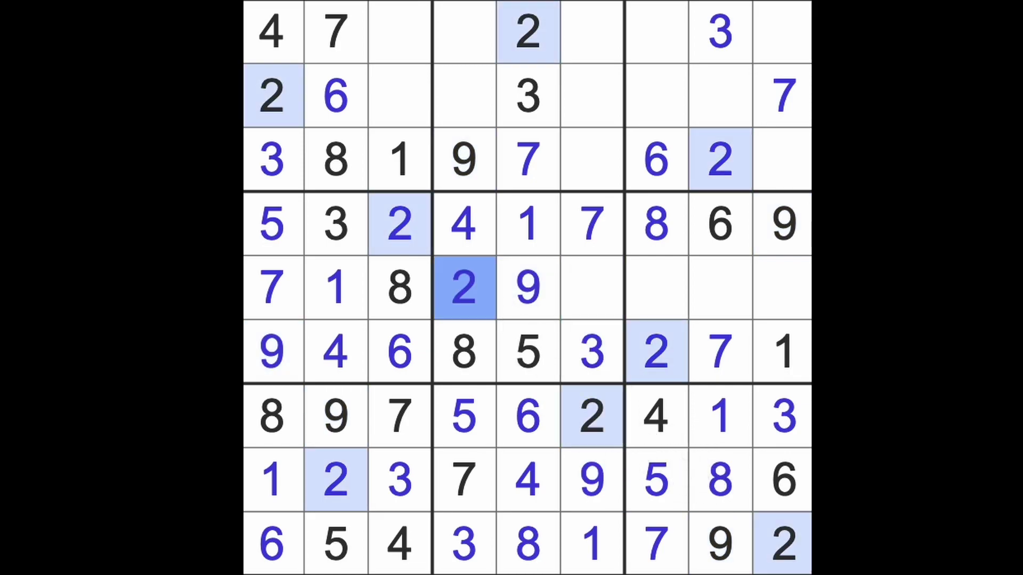
pyautogui.press('Right')
pyautogui.press('Right')
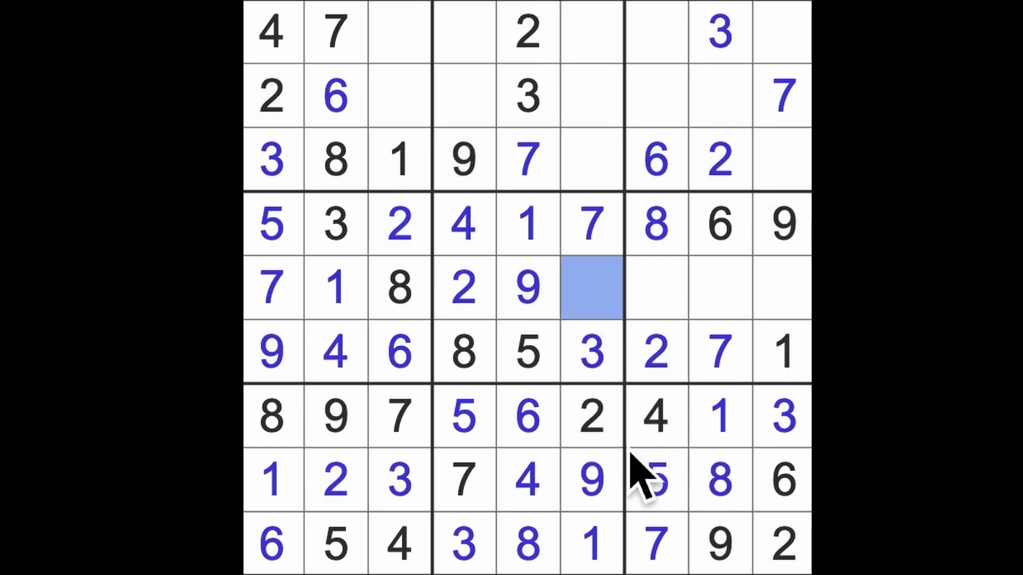
pyautogui.write('6')
# Enter 6 at R1C4 and 1 at R2C4.
pyautogui.moveTo(591, 224); pyautogui.dragTo(591, 32)
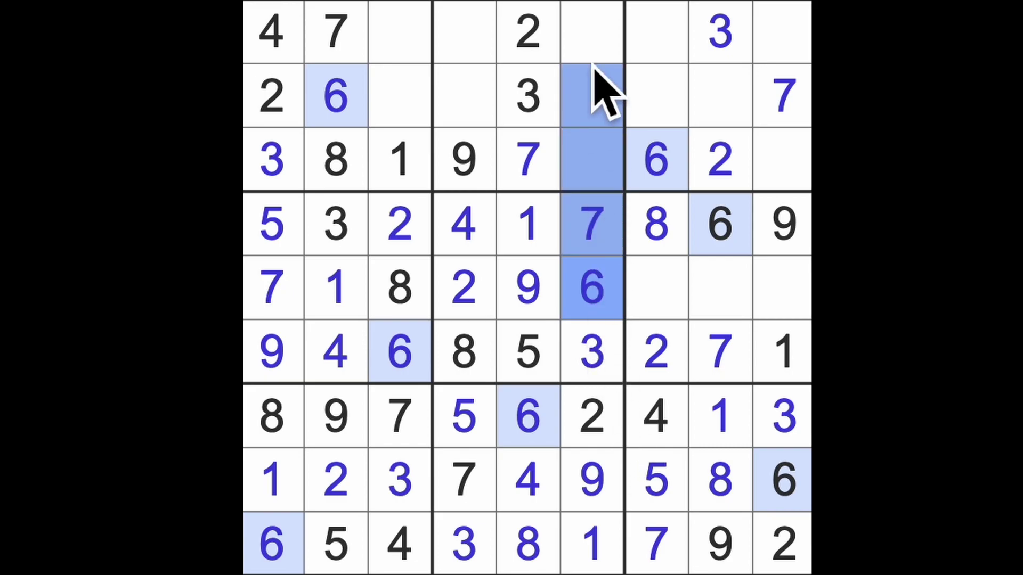
pyautogui.moveTo(399, 96); pyautogui.dragTo(464, 96)
pyautogui.click(468, 35)
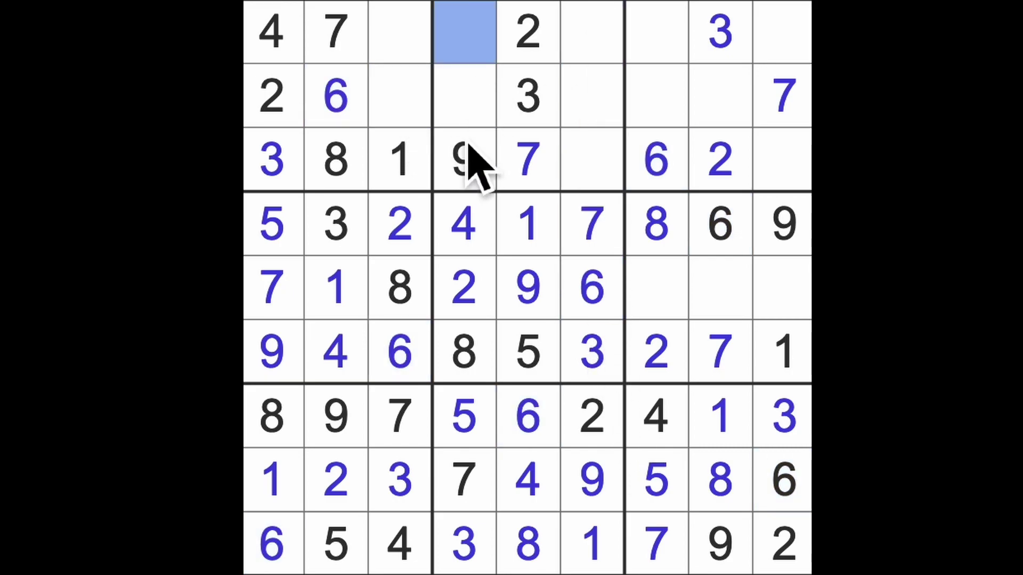
pyautogui.write('6')
pyautogui.click(478, 112)
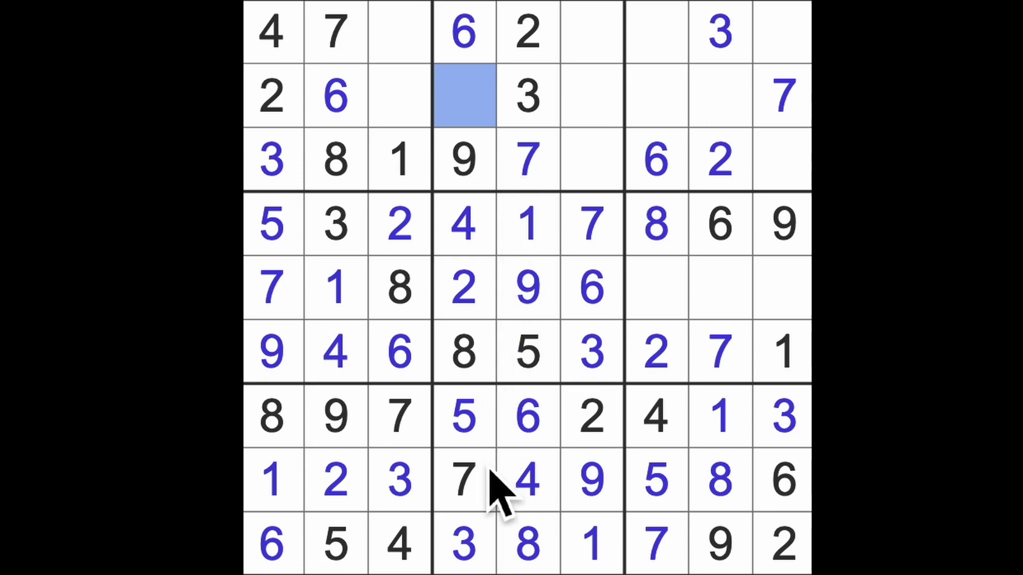
pyautogui.write('1')
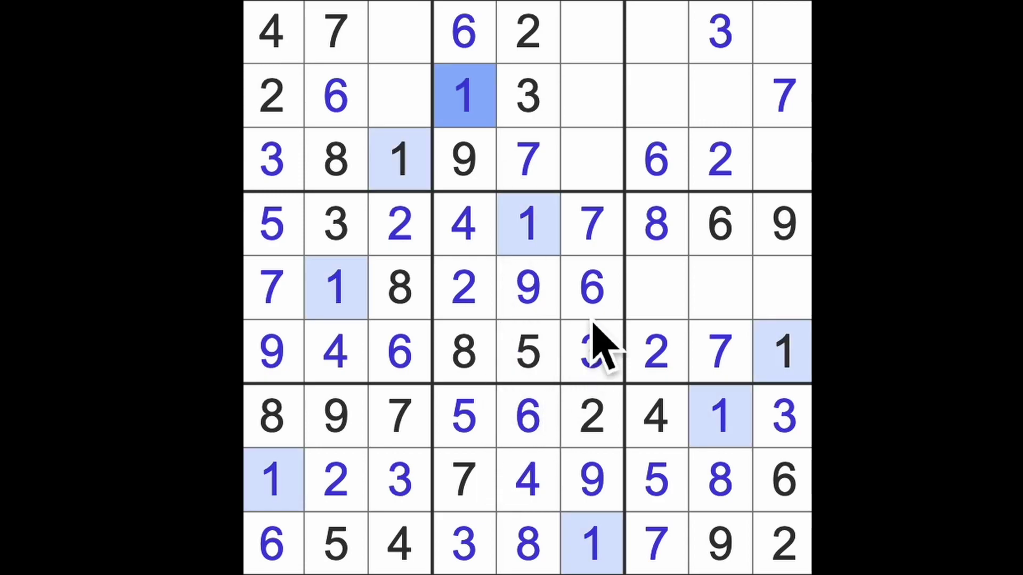
# Enter 1 at the top of column 7 (R1C7).
pyautogui.moveTo(467, 96); pyautogui.dragTo(784, 97)
pyautogui.moveTo(400, 160); pyautogui.dragTo(783, 160)
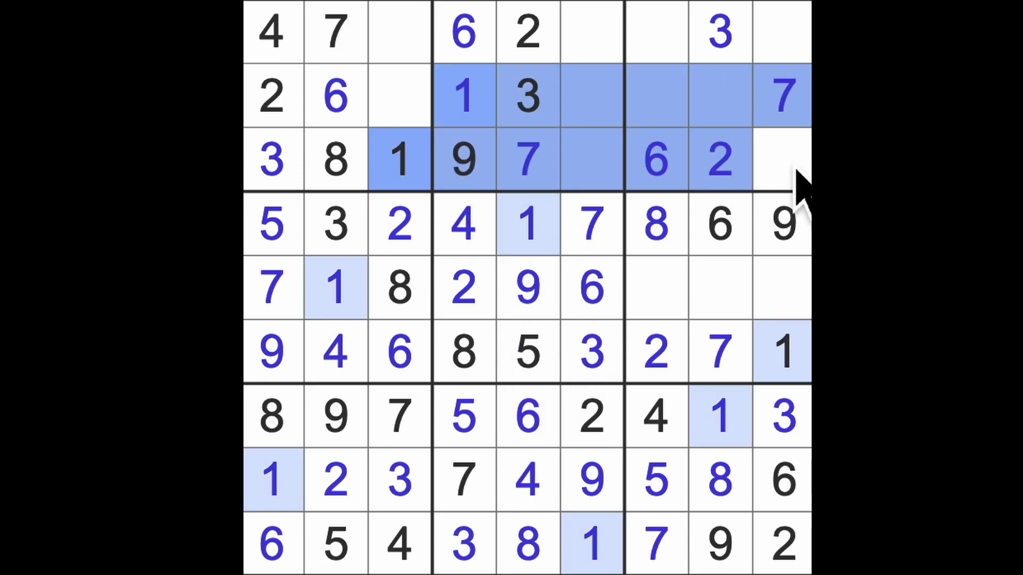
pyautogui.moveTo(783, 352); pyautogui.dragTo(784, 24)
pyautogui.click(656, 32)
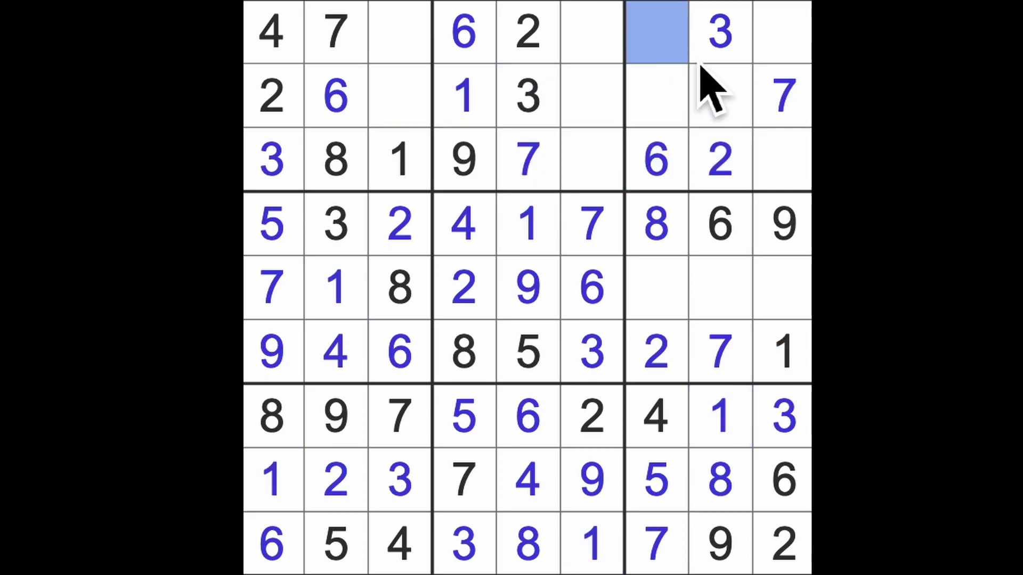
pyautogui.write('1')
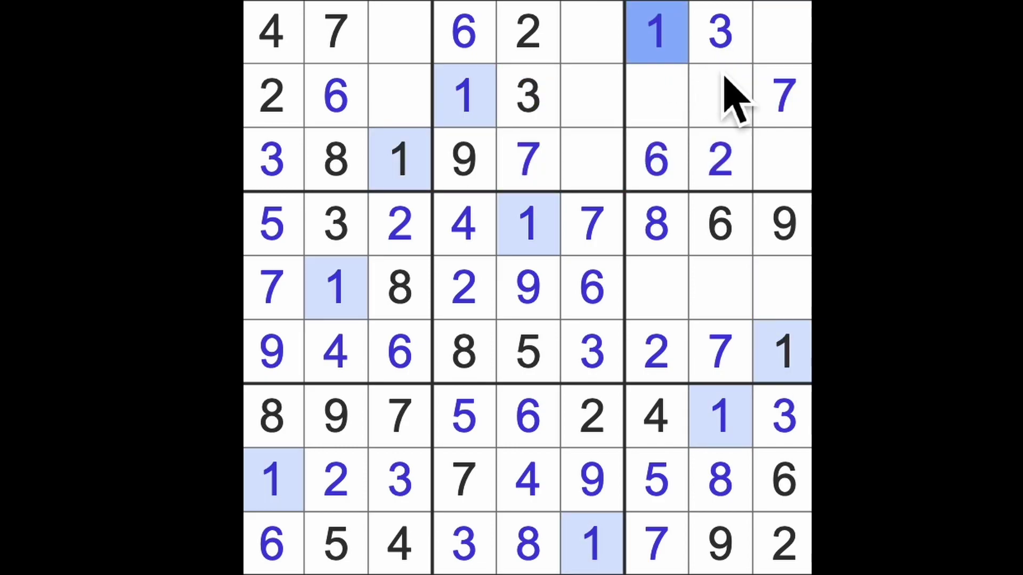
# Enter 9 at R2C7 and 9 at R1C3.
pyautogui.click(657, 96)
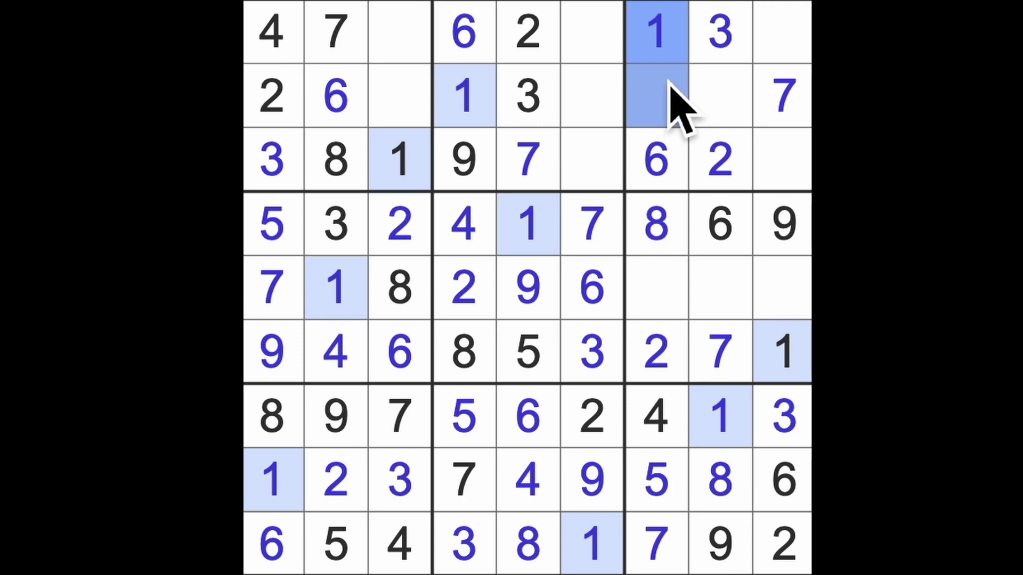
pyautogui.click(671, 112)
pyautogui.write('9')
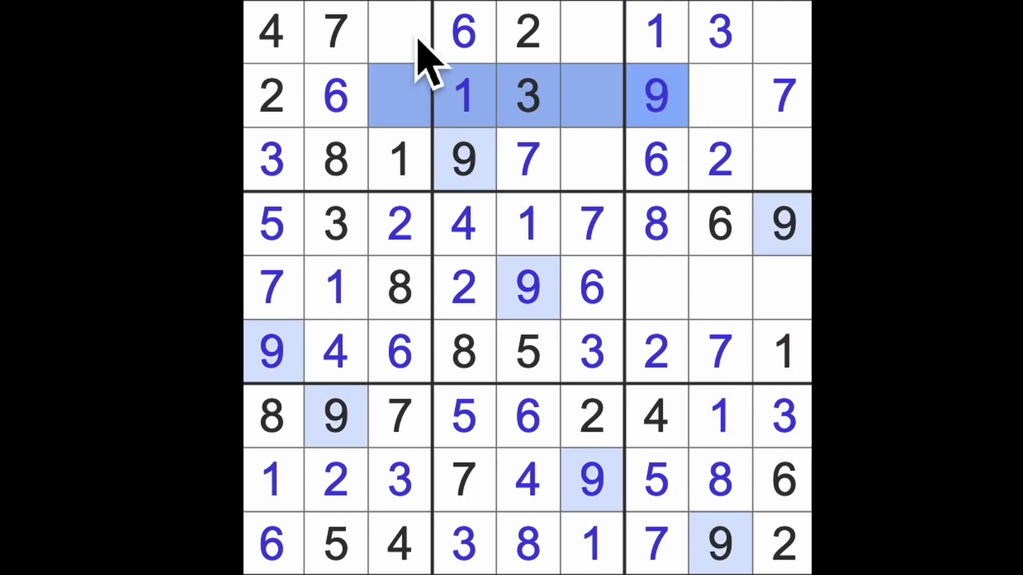
pyautogui.click(400, 32)
pyautogui.write('9')
# Enter 5 at R2C3, 5 at R5C8 and 3 at R5C7.
pyautogui.click(399, 96)
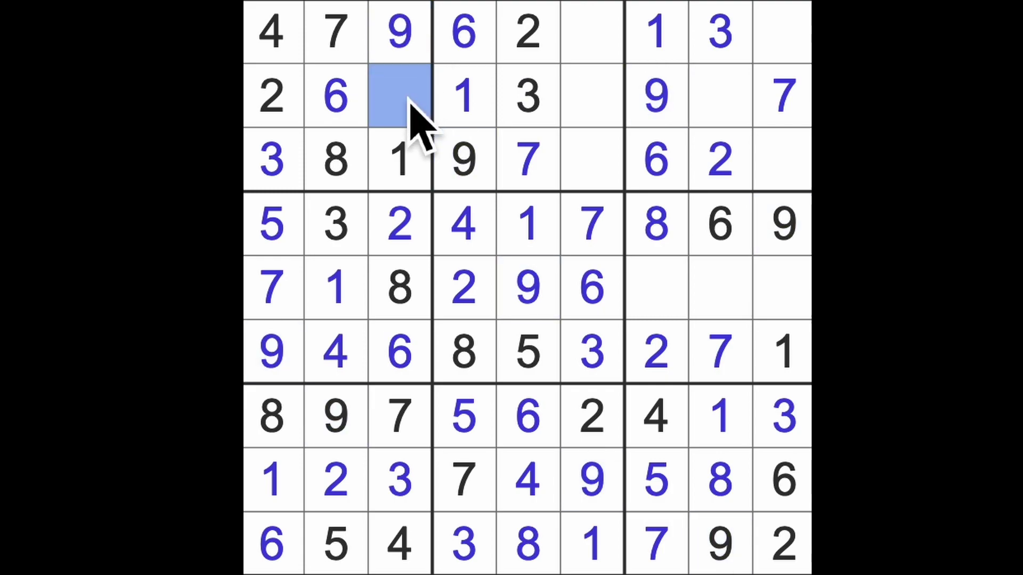
pyautogui.write('5')
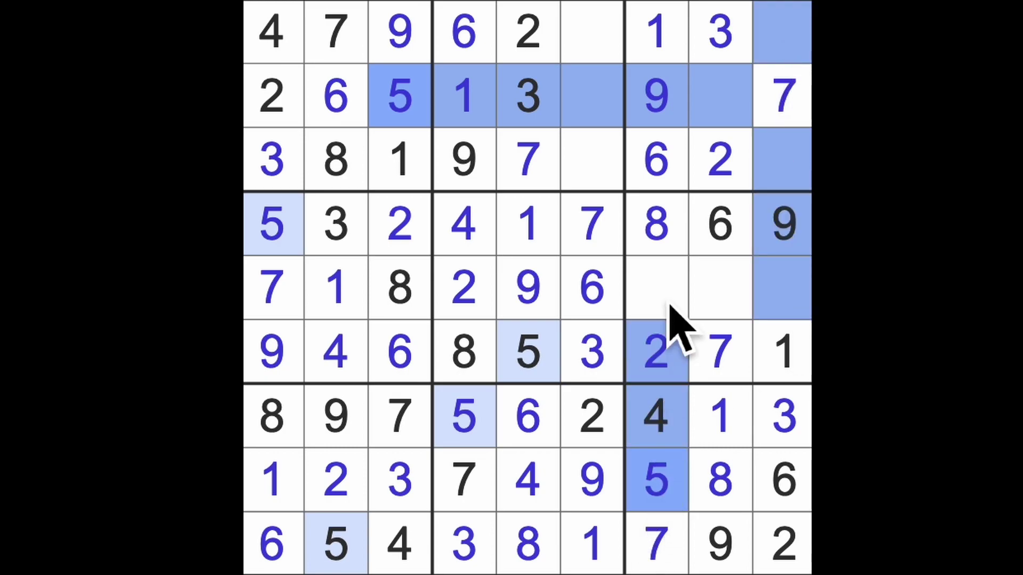
pyautogui.click(721, 289)
pyautogui.write('5')
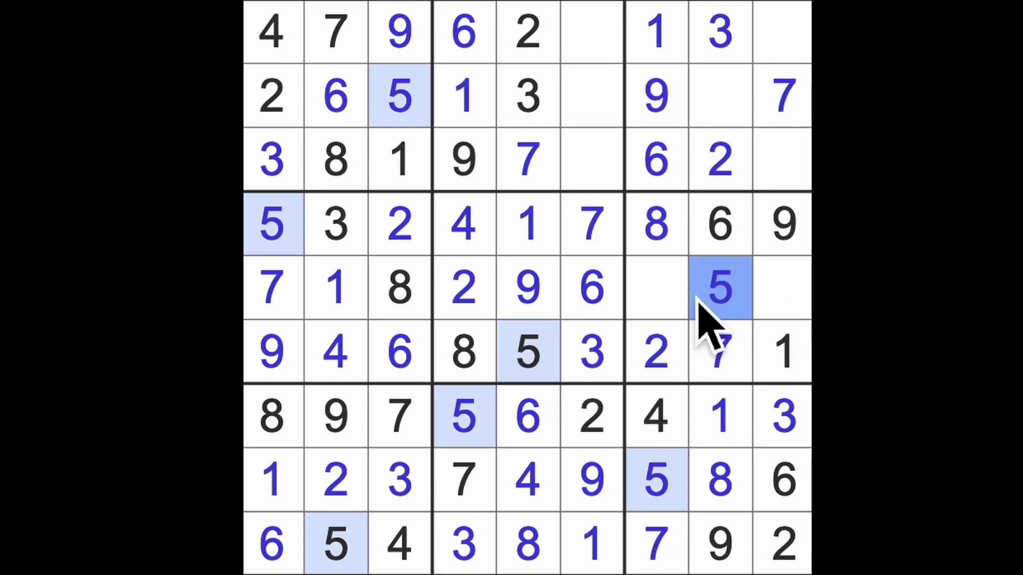
pyautogui.click(659, 315)
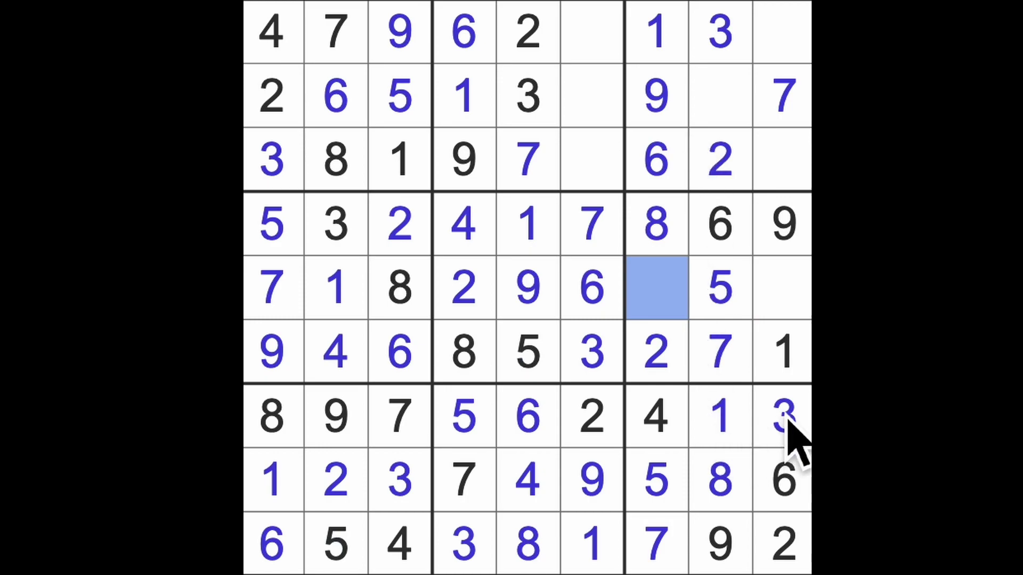
pyautogui.write('3')
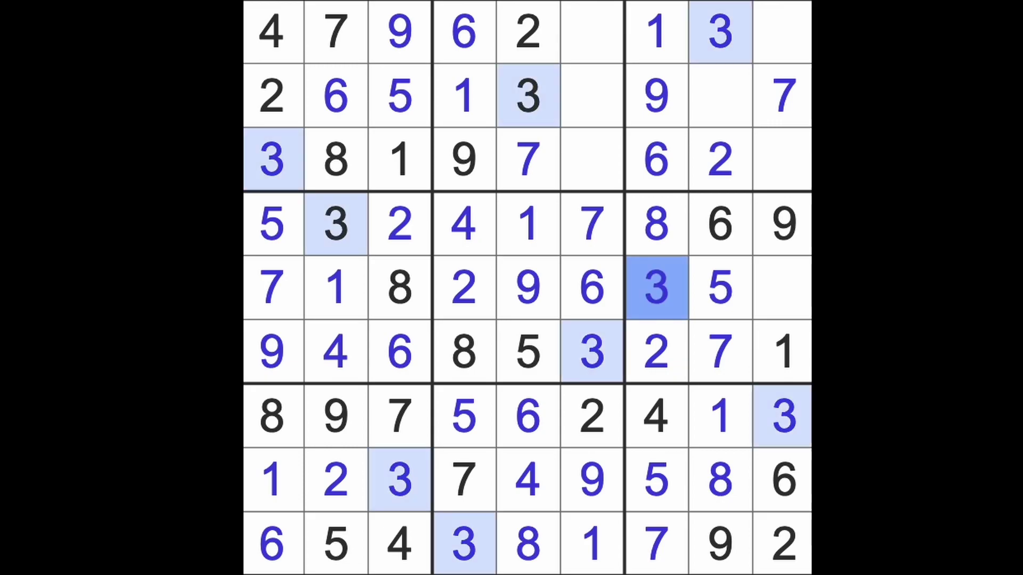
# Enter 4 at R5C9, R2C8 and R3C6.
pyautogui.click(783, 288)
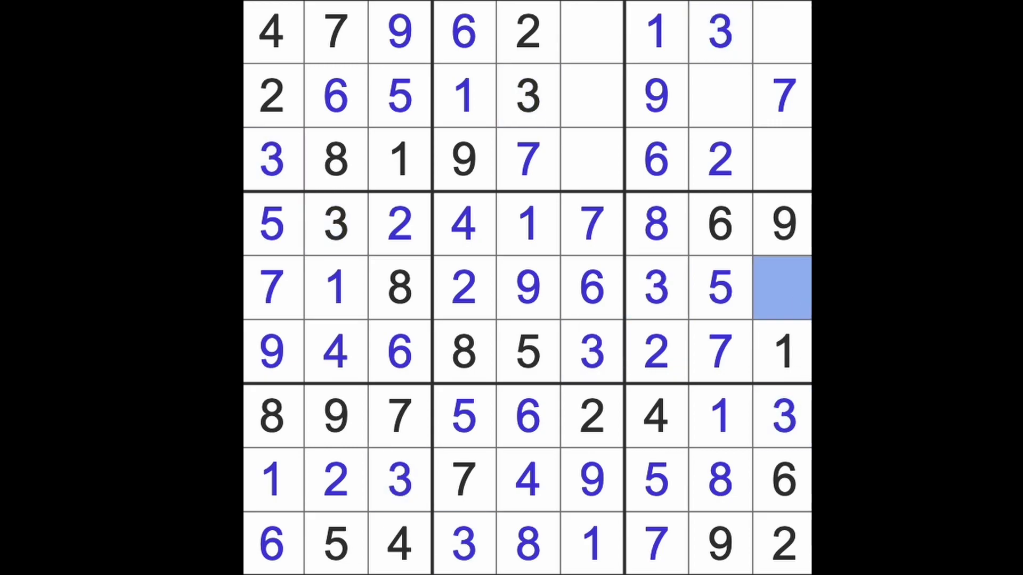
pyautogui.write('4')
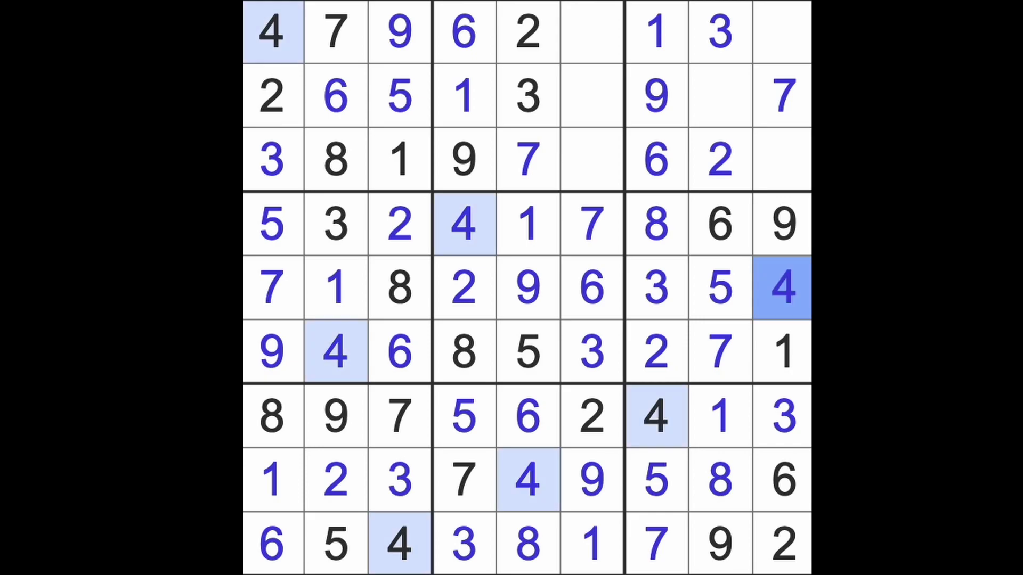
pyautogui.click(721, 96)
pyautogui.write('4')
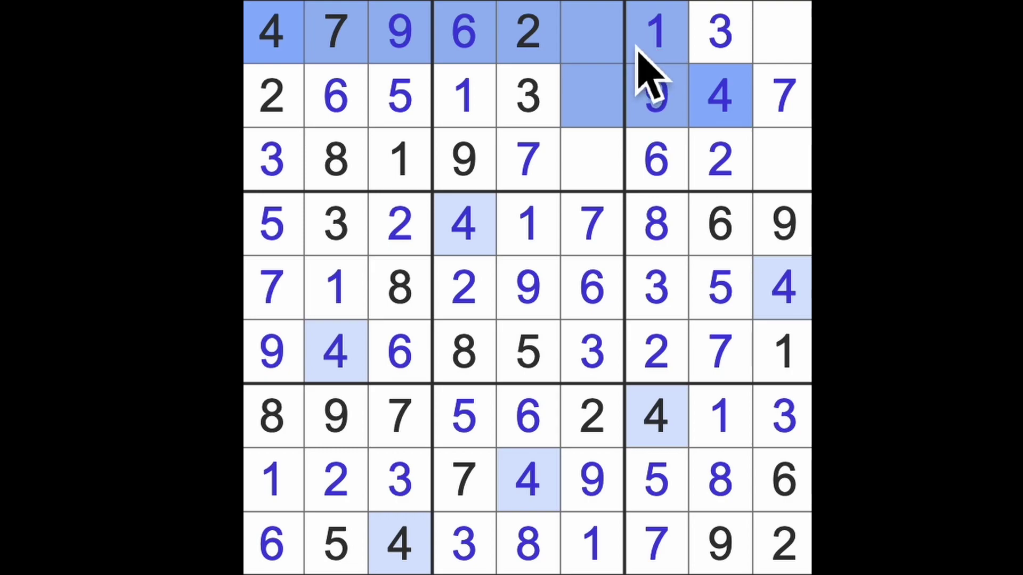
pyautogui.click(591, 161)
pyautogui.write('4')
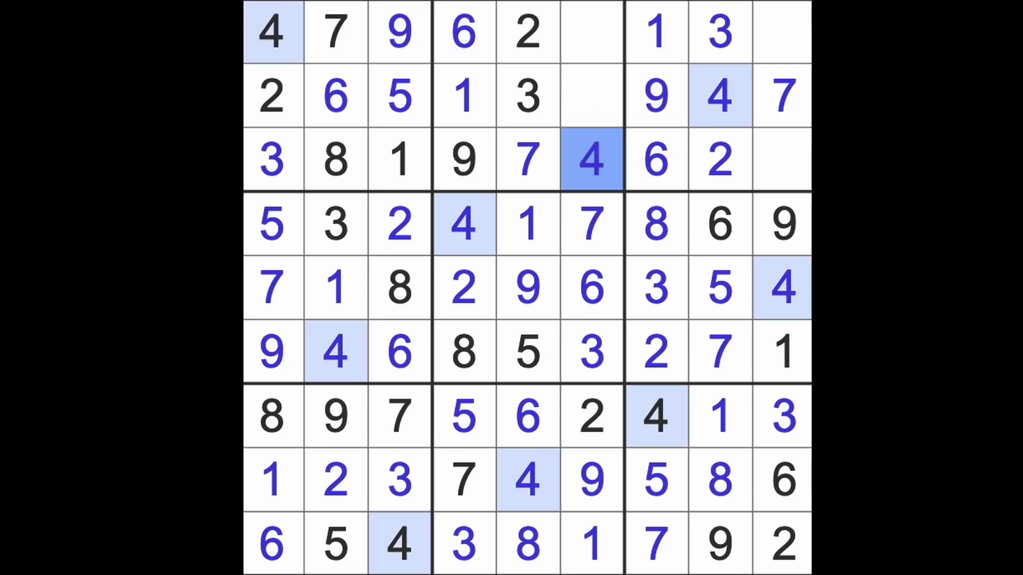
# Enter 8 at R2C6 and R1C9, and 5 at R3C9.
pyautogui.click(592, 96)
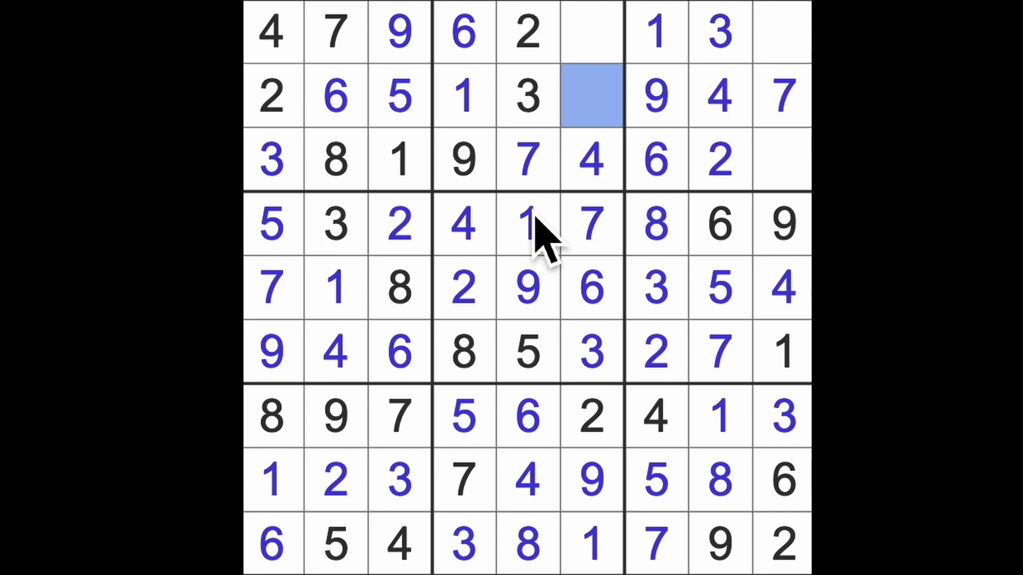
pyautogui.write('8')
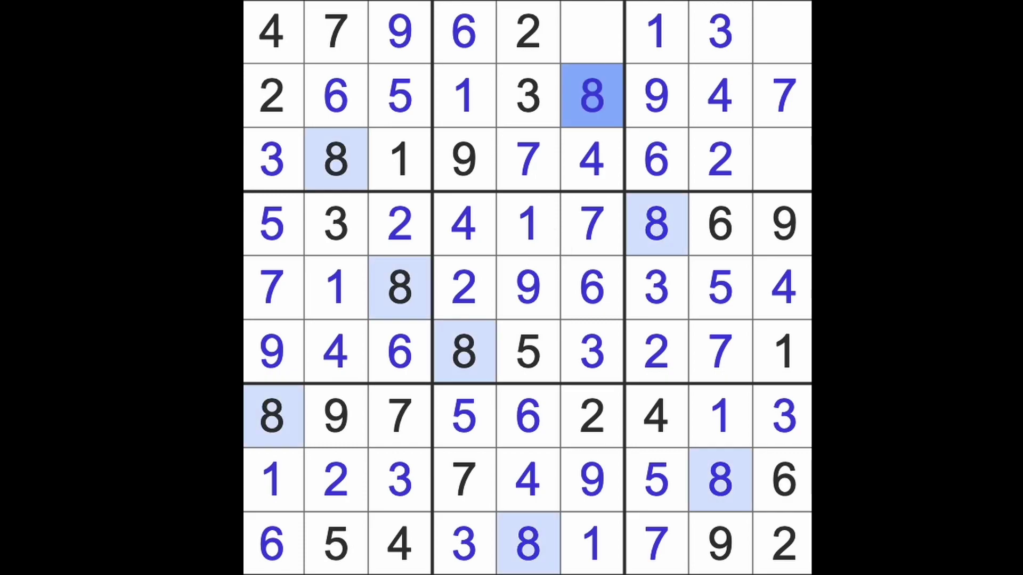
pyautogui.moveTo(336, 161); pyautogui.dragTo(799, 176)
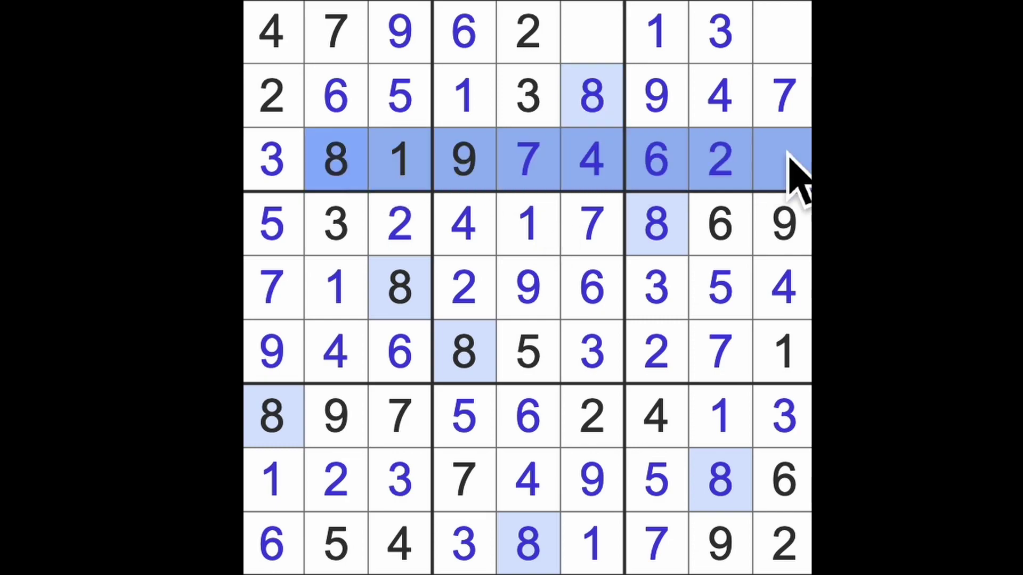
pyautogui.click(784, 32)
pyautogui.write('8')
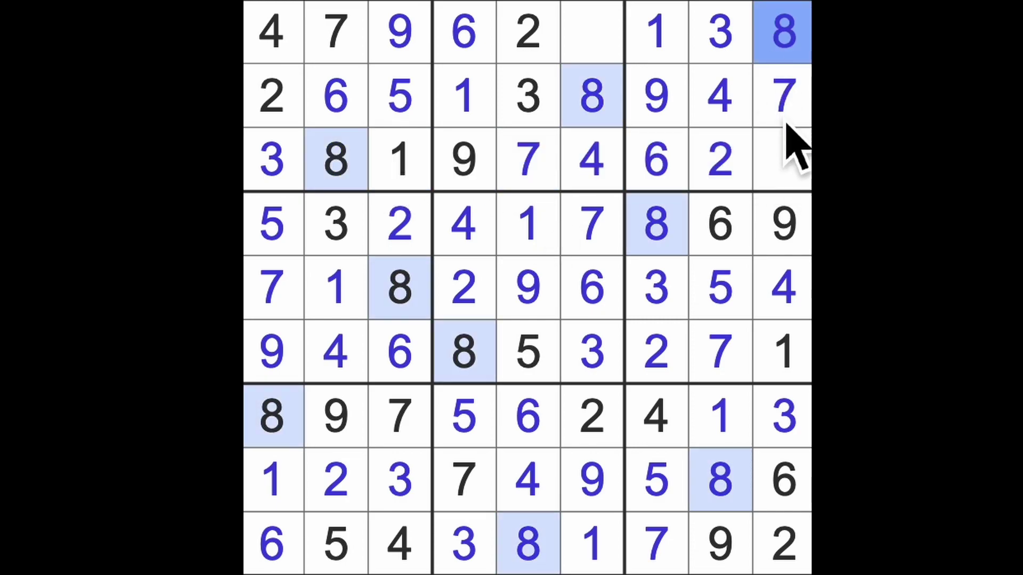
pyautogui.click(783, 160)
pyautogui.write('5')
# Enter 5 at R1C6, the last empty cell, to finish the grid.
pyautogui.click(591, 36)
pyautogui.write('5')
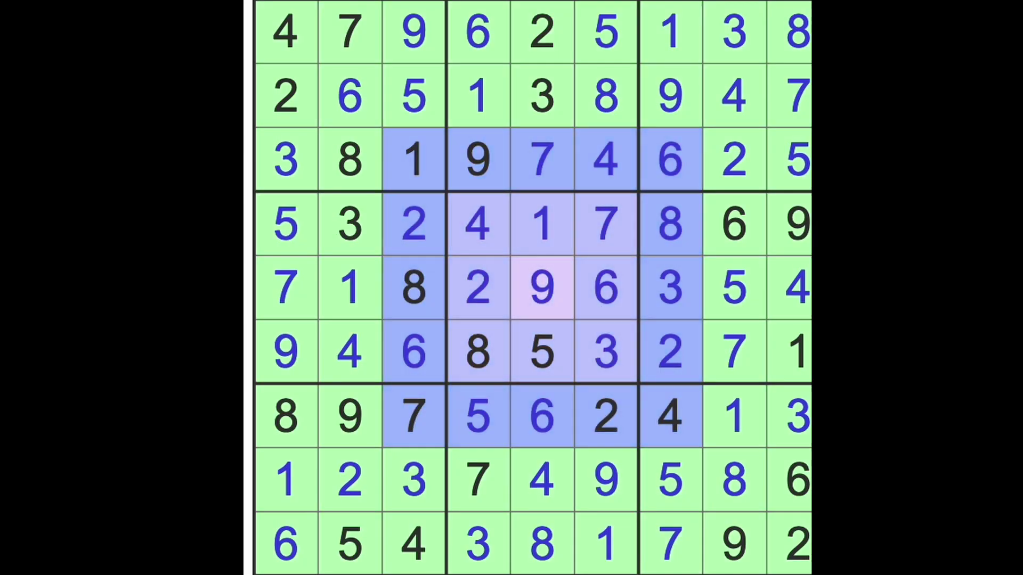